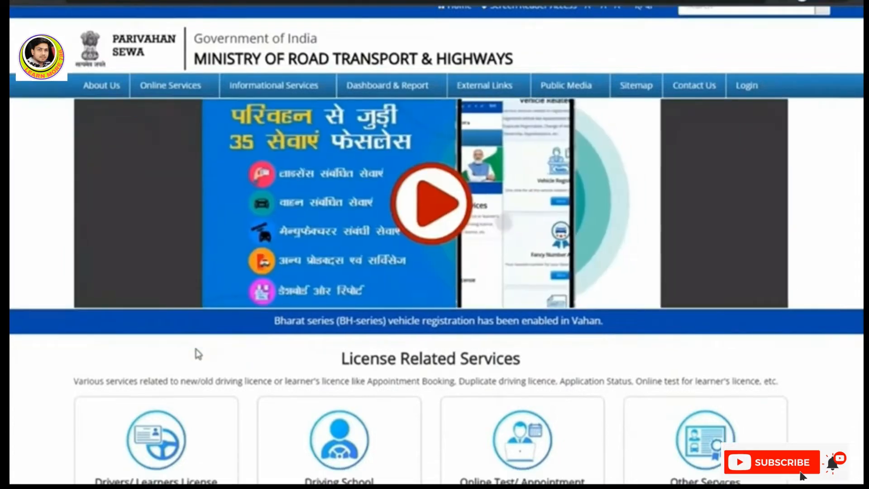
- Find License Related Services and open More on the Drivers/Learners License card
{"action": "scroll", "coordinate": [196, 348], "scroll_direction": "down", "scroll_amount": 4}
{"action": "scroll", "coordinate": [196, 349], "scroll_direction": "down", "scroll_amount": 3}
{"action": "scroll", "coordinate": [196, 350], "scroll_direction": "up", "scroll_amount": 7}
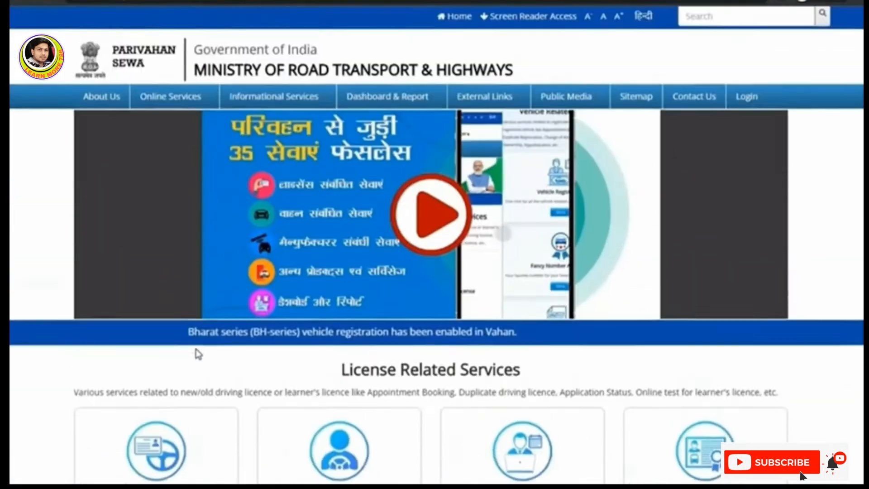
{"action": "scroll", "coordinate": [198, 354], "scroll_direction": "down", "scroll_amount": 8}
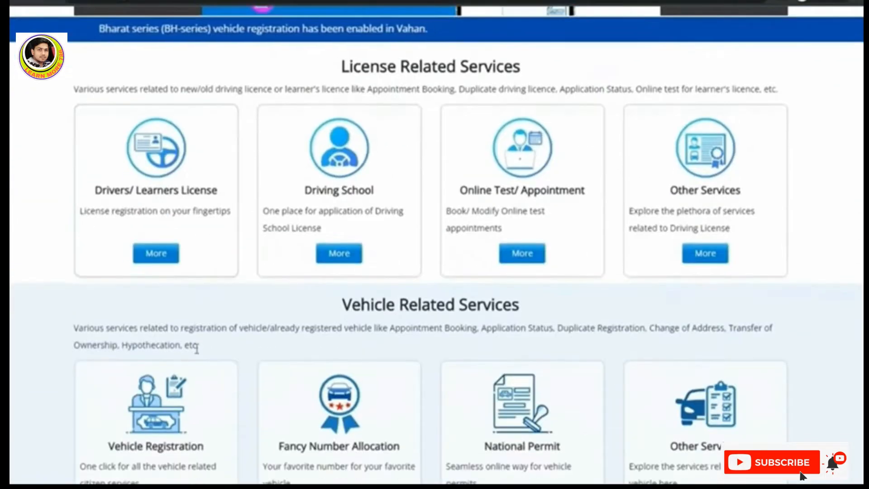
{"action": "scroll", "coordinate": [198, 354], "scroll_direction": "up", "scroll_amount": 1}
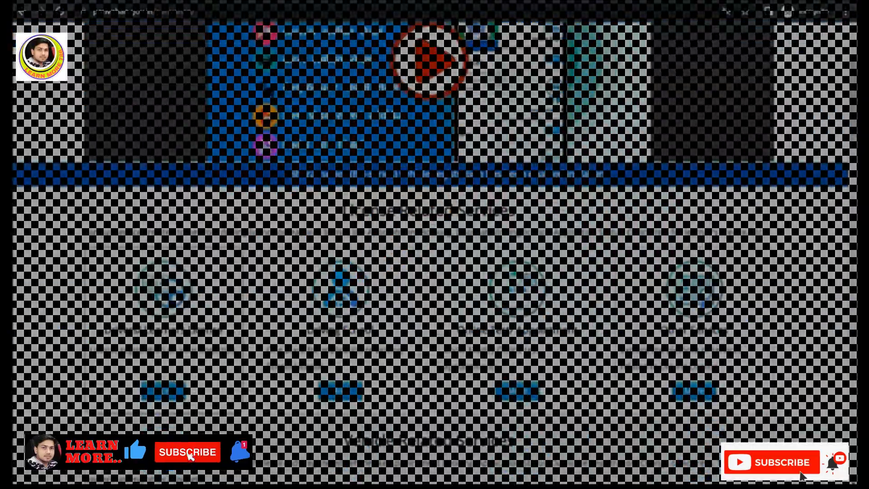
{"action": "scroll", "coordinate": [165, 399], "scroll_direction": "down", "scroll_amount": 1}
{"action": "scroll", "coordinate": [165, 398], "scroll_direction": "up", "scroll_amount": 3}
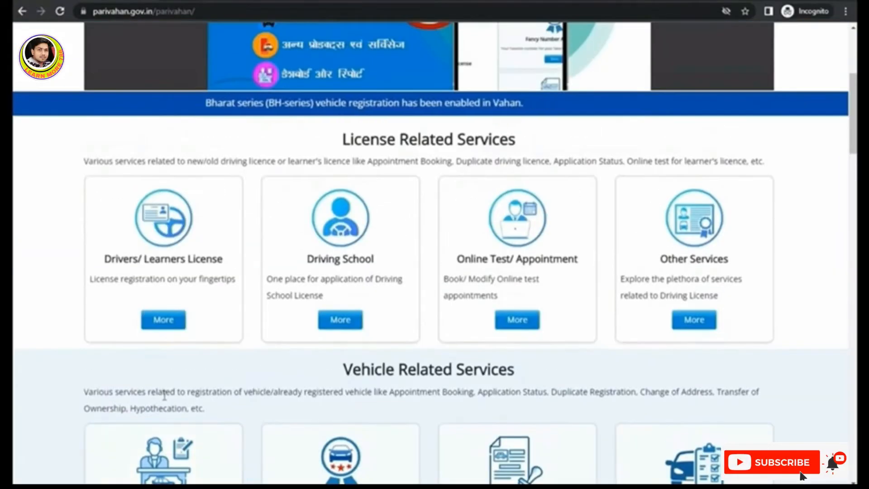
{"action": "scroll", "coordinate": [165, 399], "scroll_direction": "up", "scroll_amount": 5}
{"action": "scroll", "coordinate": [164, 395], "scroll_direction": "down", "scroll_amount": 3}
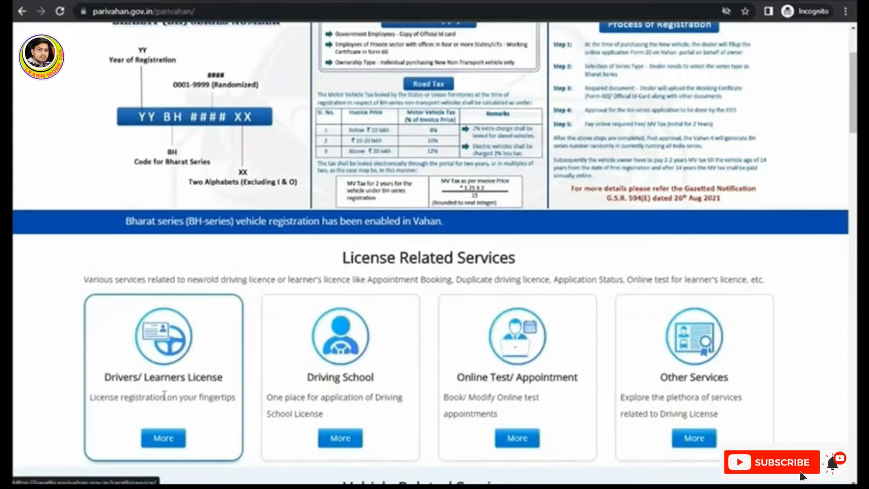
{"action": "scroll", "coordinate": [165, 394], "scroll_direction": "down", "scroll_amount": 3}
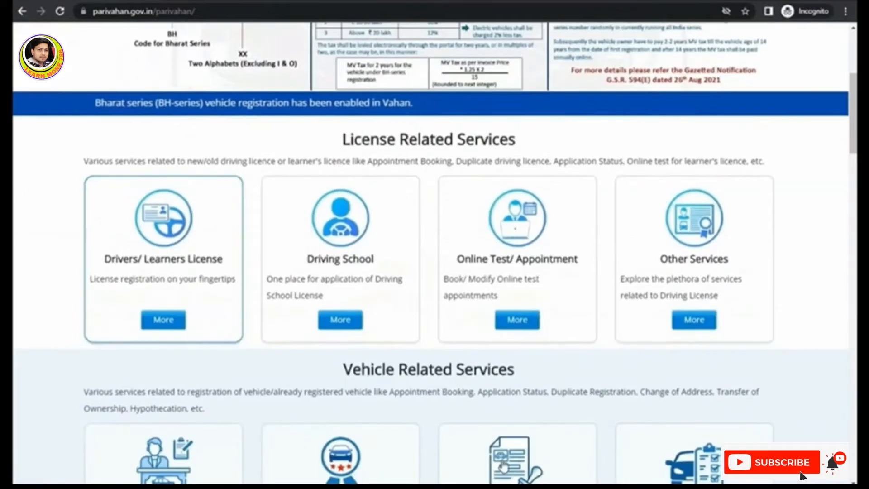
{"action": "scroll", "coordinate": [504, 461], "scroll_direction": "up", "scroll_amount": 4}
{"action": "scroll", "coordinate": [504, 460], "scroll_direction": "up", "scroll_amount": 2}
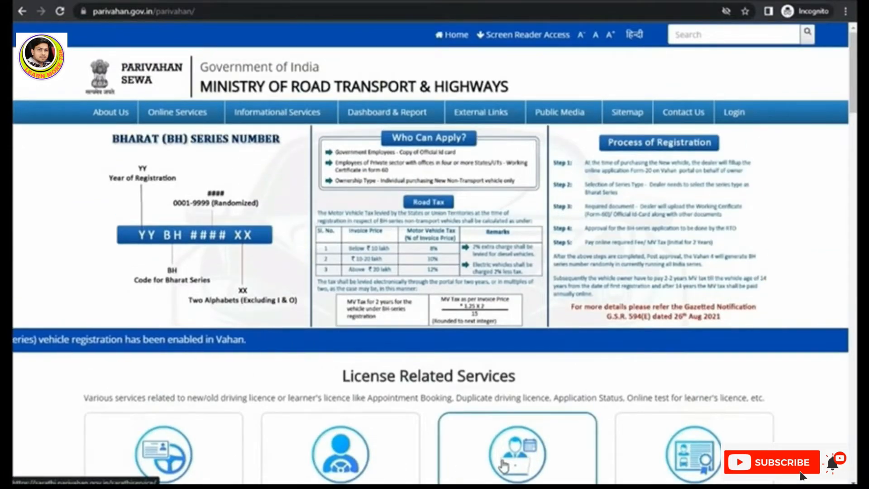
{"action": "scroll", "coordinate": [504, 466], "scroll_direction": "down", "scroll_amount": 2}
{"action": "scroll", "coordinate": [503, 464], "scroll_direction": "down", "scroll_amount": 2}
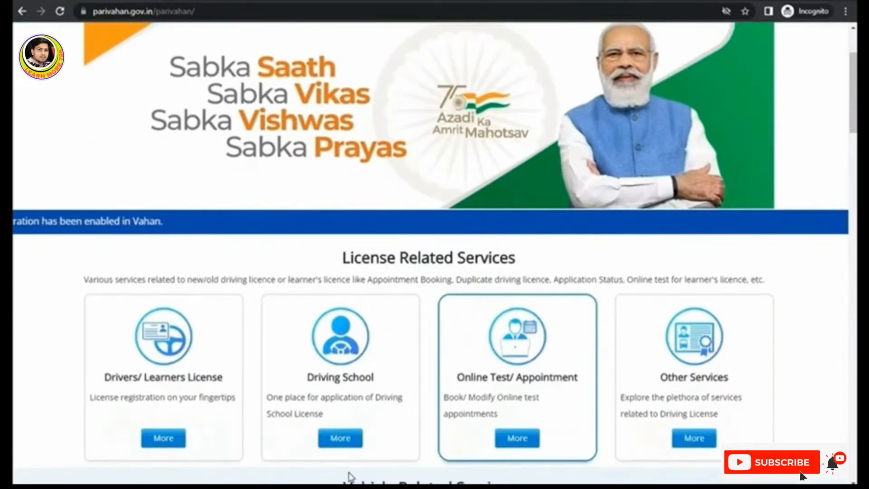
{"action": "scroll", "coordinate": [272, 344], "scroll_direction": "down", "scroll_amount": 4}
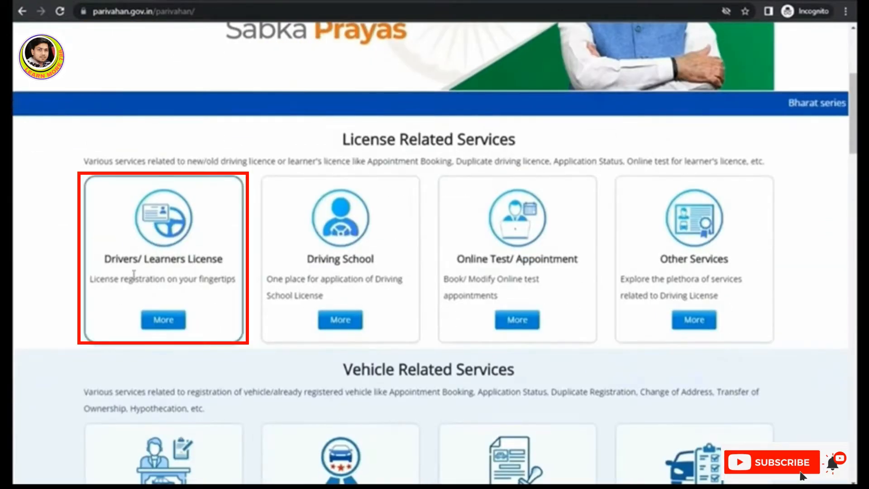
{"action": "left_click", "coordinate": [160, 322]}
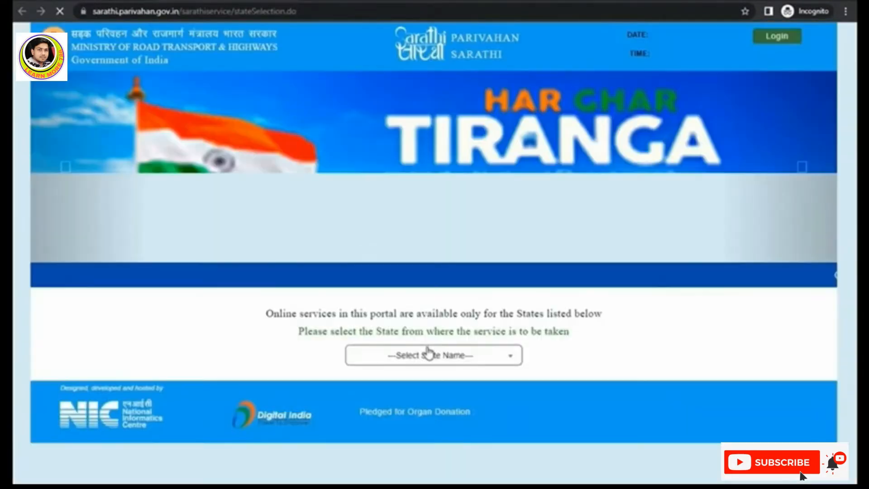
- Select Delhi as the state for the licence service
{"action": "left_click", "coordinate": [429, 355]}
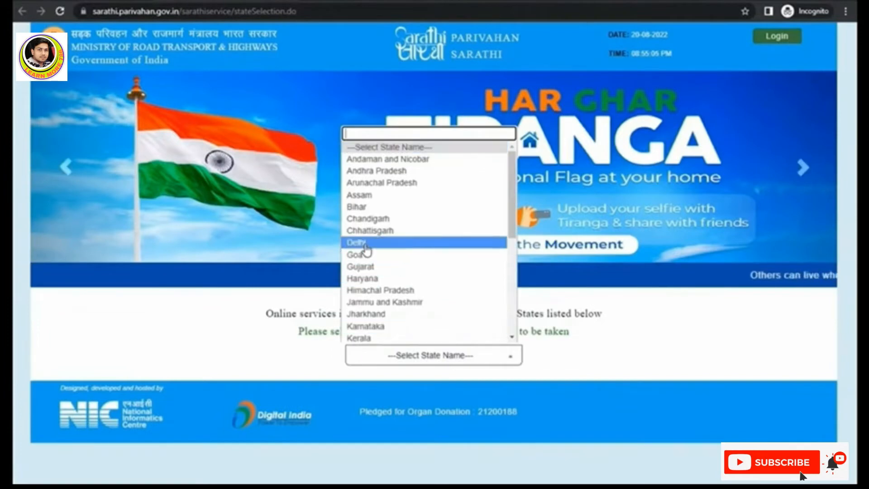
{"action": "left_click", "coordinate": [362, 243]}
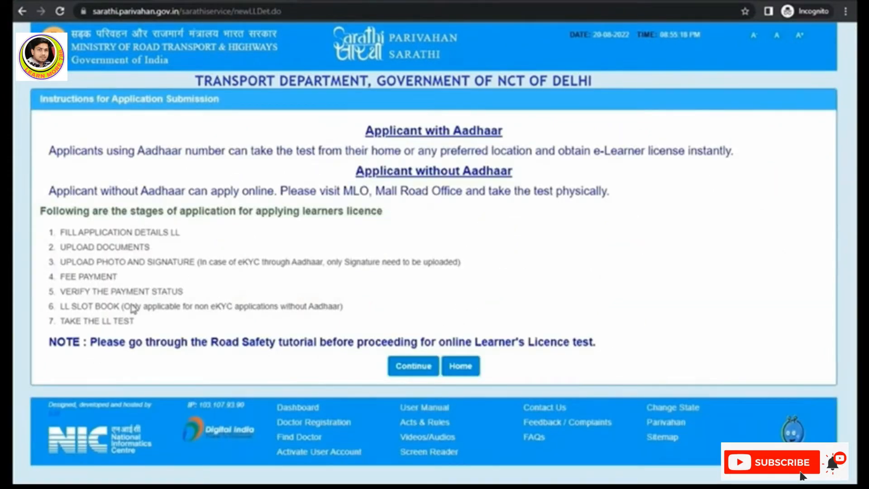
- Continue past the instructions and submit the category form with General and no existing licence
{"action": "left_click", "coordinate": [412, 368]}
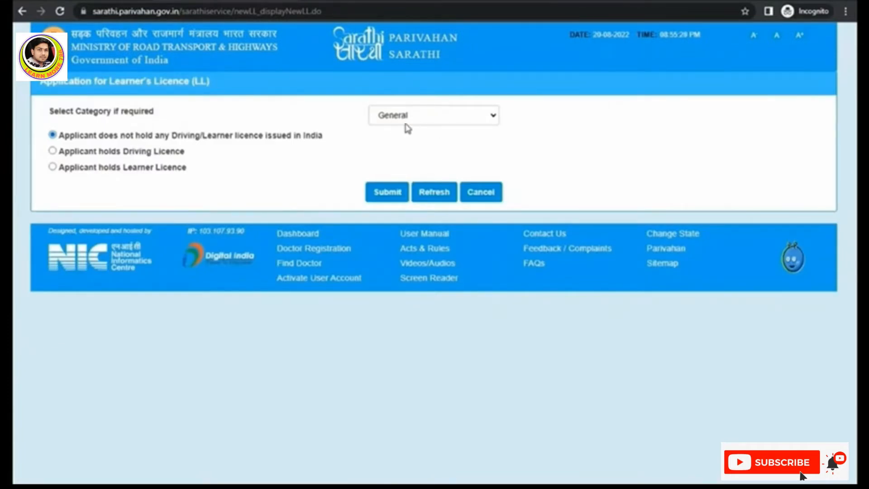
{"action": "left_click", "coordinate": [391, 194]}
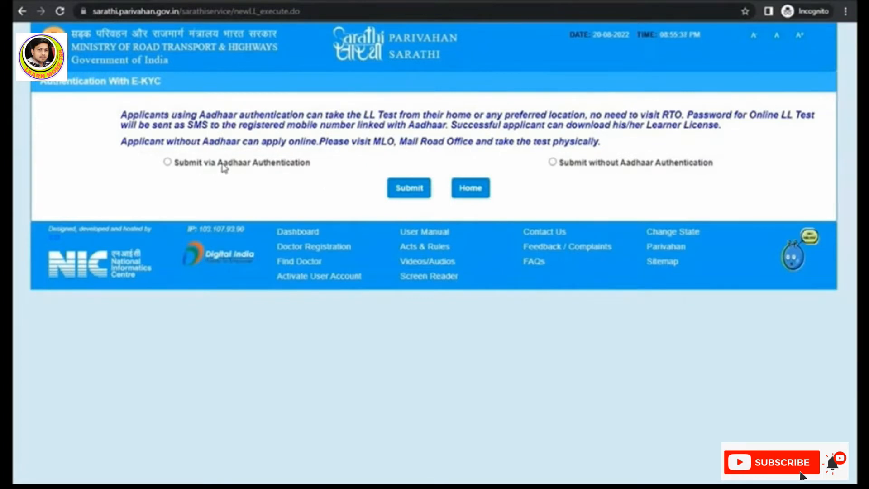
- Choose Submit via Aadhaar Authentication, submit it, and dismiss the mobile number warning
{"action": "left_click_drag", "start_coordinate": [179, 163], "coordinate": [311, 167]}
{"action": "left_click", "coordinate": [585, 179]}
{"action": "left_click_drag", "start_coordinate": [561, 163], "coordinate": [714, 168]}
{"action": "left_click", "coordinate": [692, 176]}
{"action": "left_click", "coordinate": [168, 162]}
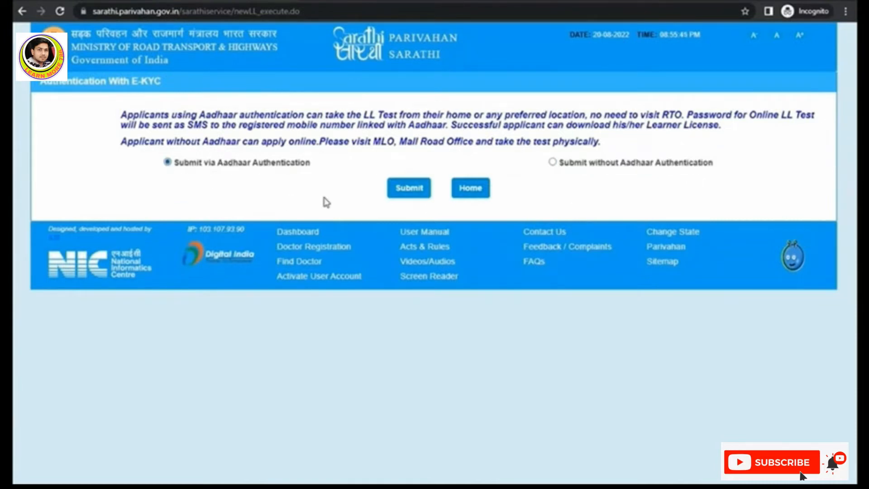
{"action": "left_click", "coordinate": [412, 192]}
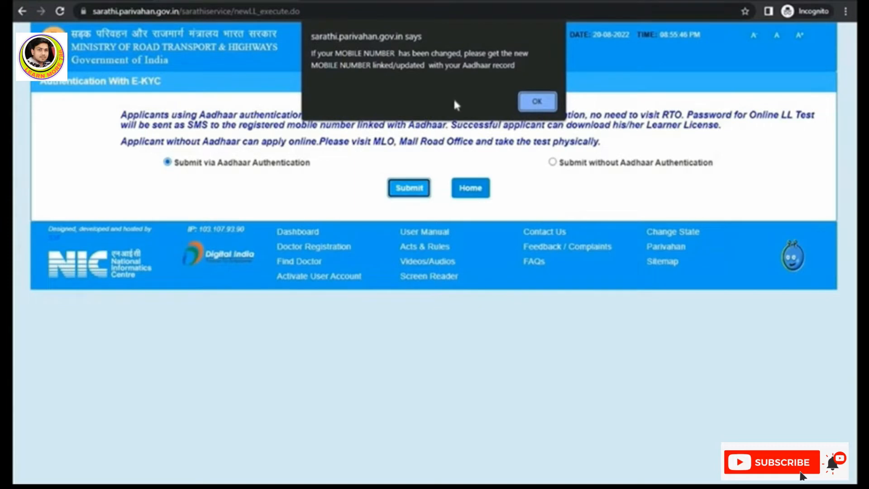
{"action": "left_click", "coordinate": [538, 101]}
- Select the Aadhaar number option and enter the applicant's Aadhaar number
{"action": "scroll", "coordinate": [349, 146], "scroll_direction": "down", "scroll_amount": 3}
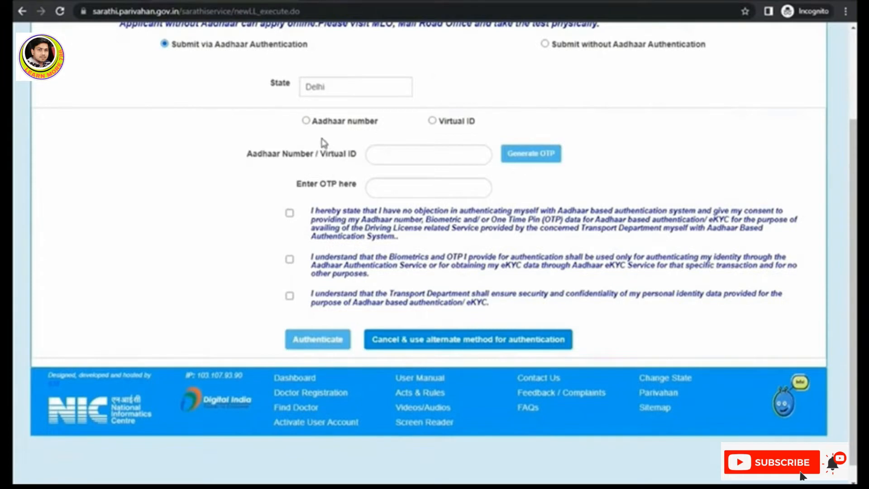
{"action": "left_click_drag", "start_coordinate": [313, 122], "coordinate": [426, 129]}
{"action": "left_click", "coordinate": [480, 127]}
{"action": "left_click", "coordinate": [306, 121]}
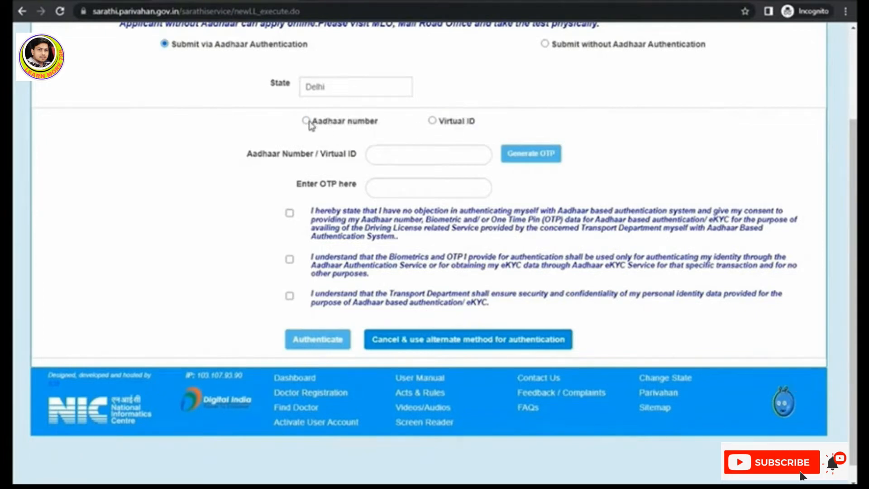
{"action": "left_click", "coordinate": [433, 121]}
{"action": "left_click", "coordinate": [307, 120]}
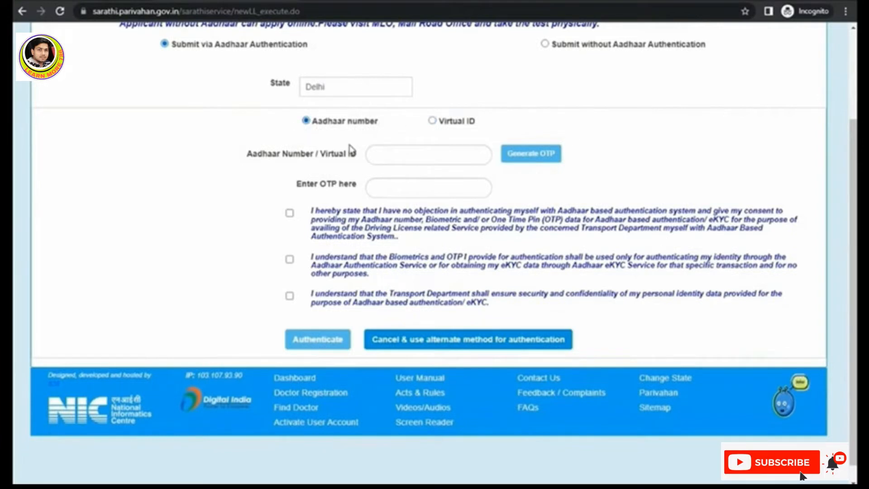
{"action": "left_click", "coordinate": [433, 153]}
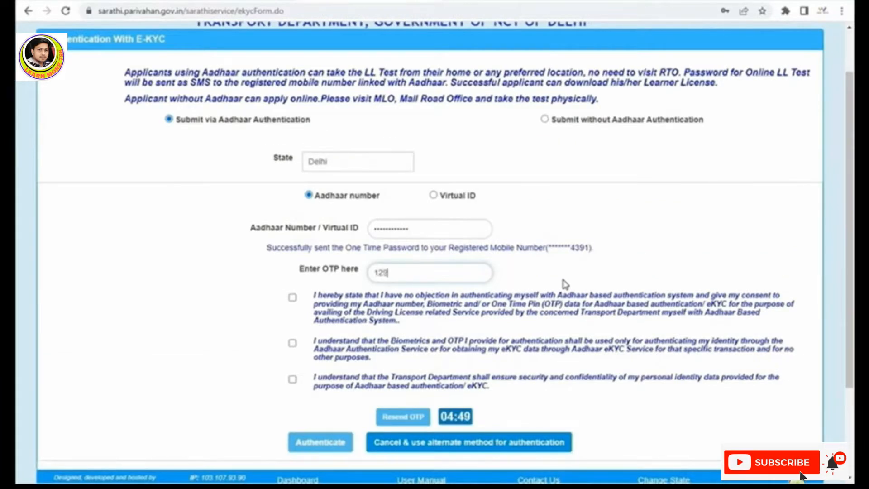
{"action": "type", "text": "89"}
- Accept all three consent statements and authenticate with the Aadhaar number and OTP
{"action": "left_click", "coordinate": [293, 298]}
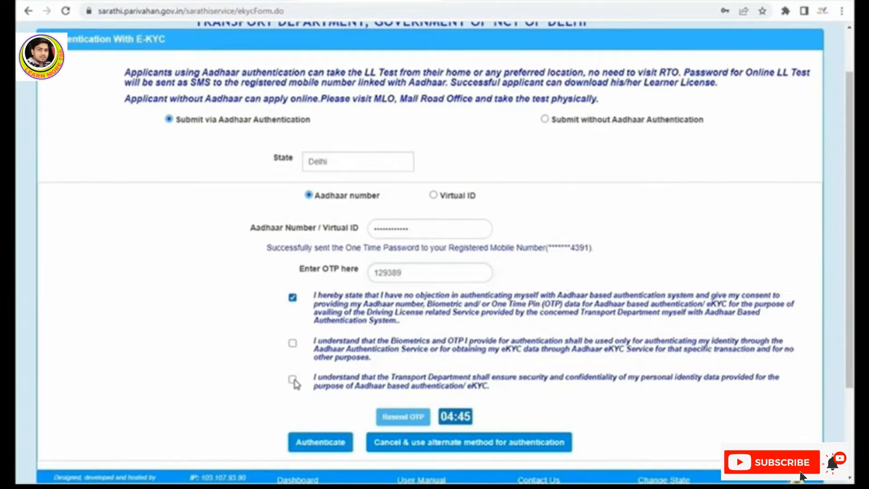
{"action": "left_click", "coordinate": [293, 344]}
{"action": "left_click", "coordinate": [293, 379]}
{"action": "left_click", "coordinate": [326, 445]}
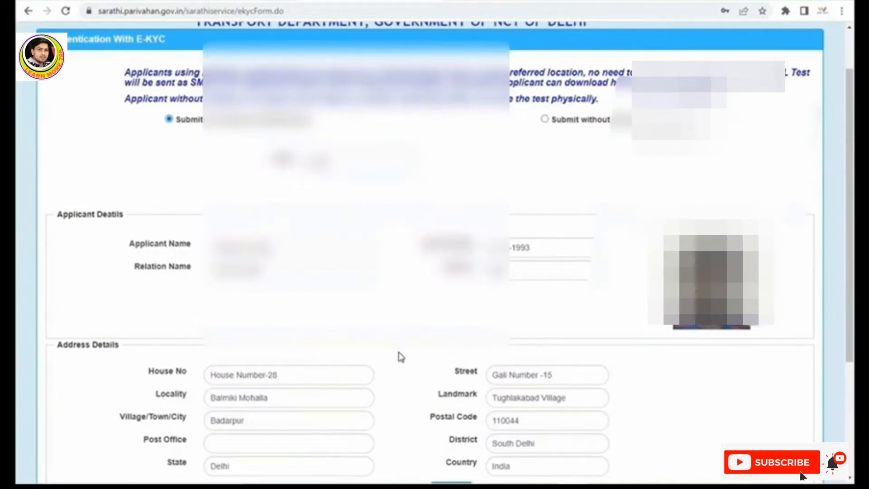
- Fill the masked field, choose the applicant's qualification and set blood group to O+
{"action": "scroll", "coordinate": [401, 357], "scroll_direction": "down", "scroll_amount": 4}
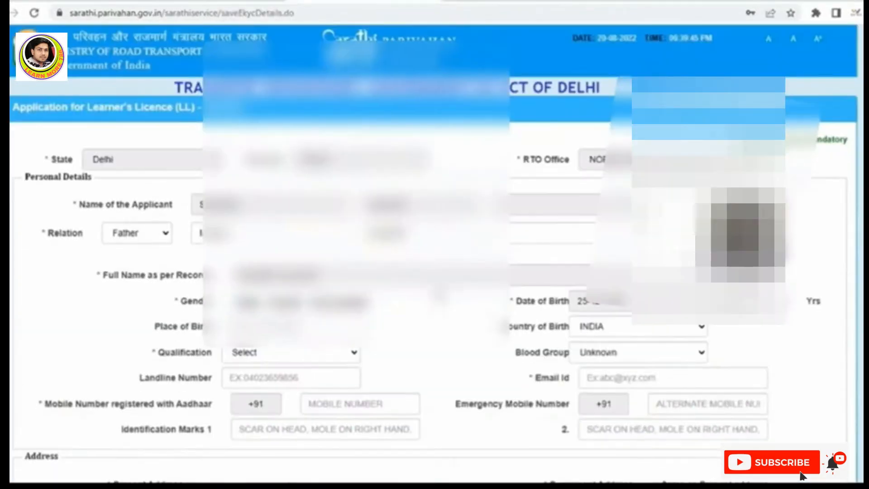
{"action": "scroll", "coordinate": [434, 253], "scroll_direction": "down", "scroll_amount": 1}
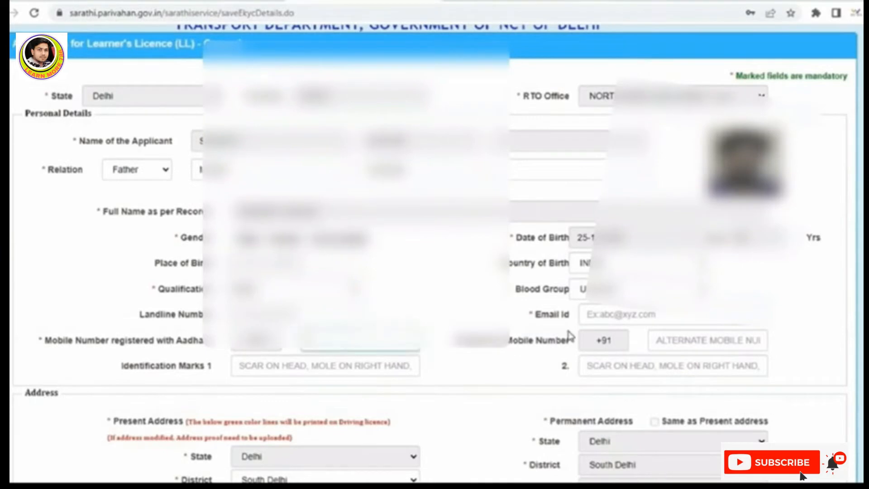
{"action": "type", "text": "•••••"}
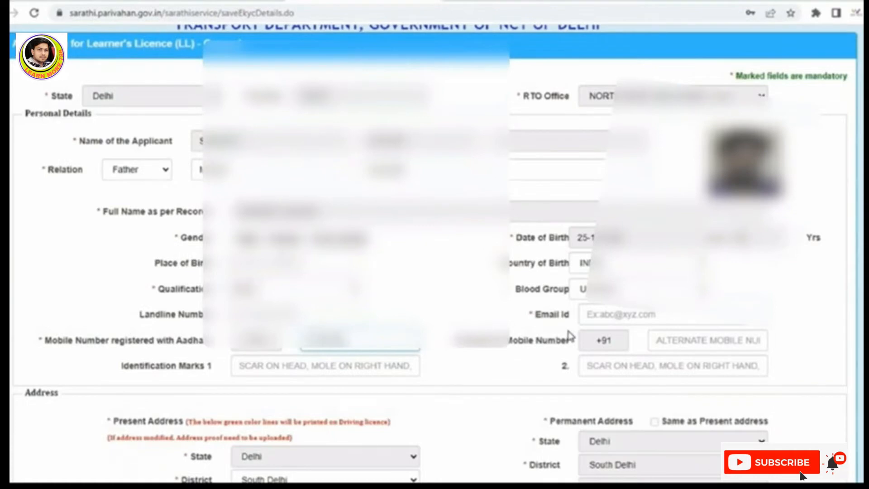
{"action": "type", "text": "•"}
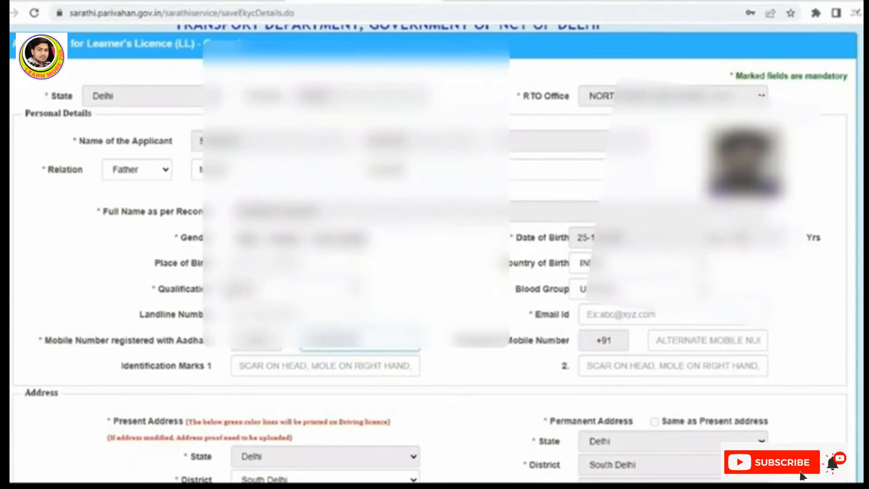
{"action": "left_click", "coordinate": [258, 290]}
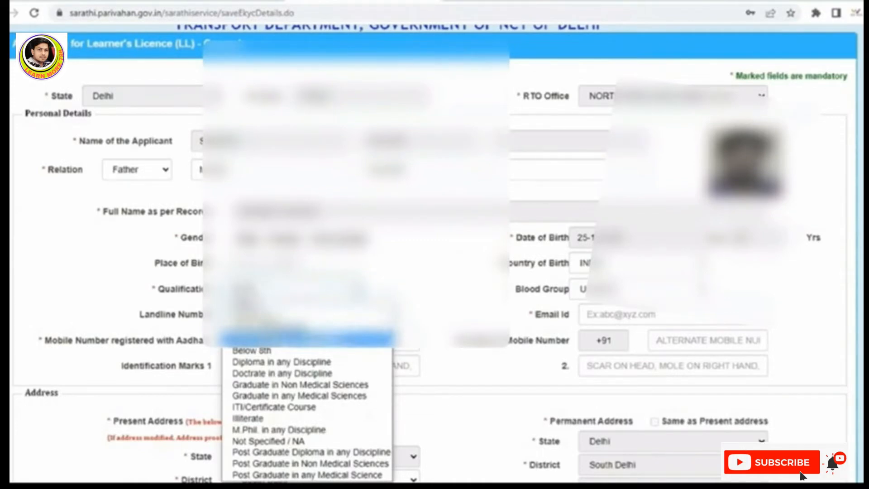
{"action": "left_click", "coordinate": [308, 338]}
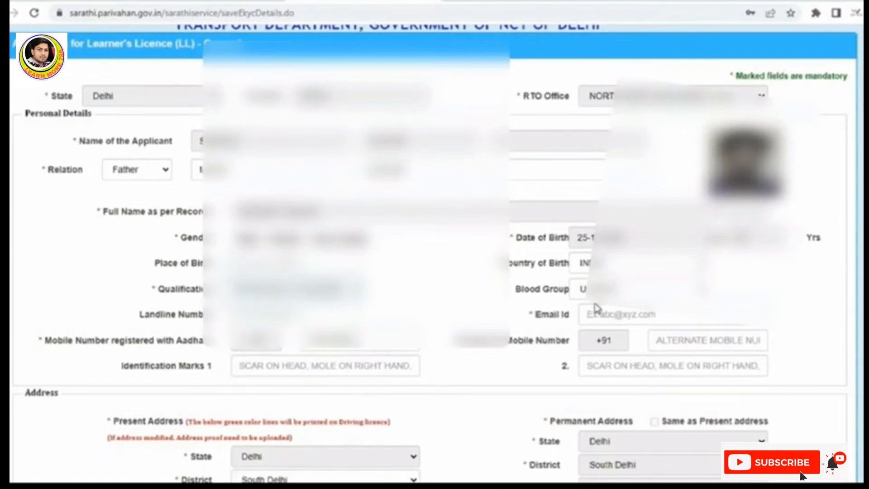
{"action": "left_click", "coordinate": [584, 289]}
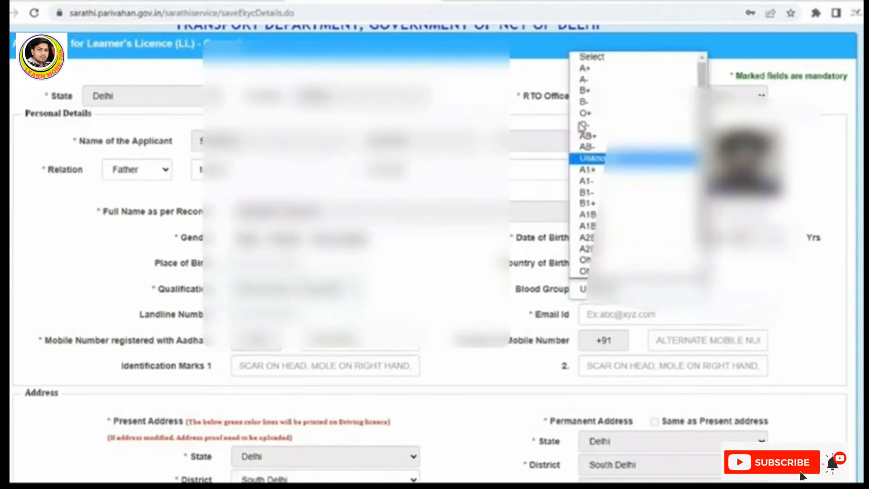
{"action": "left_click", "coordinate": [583, 114]}
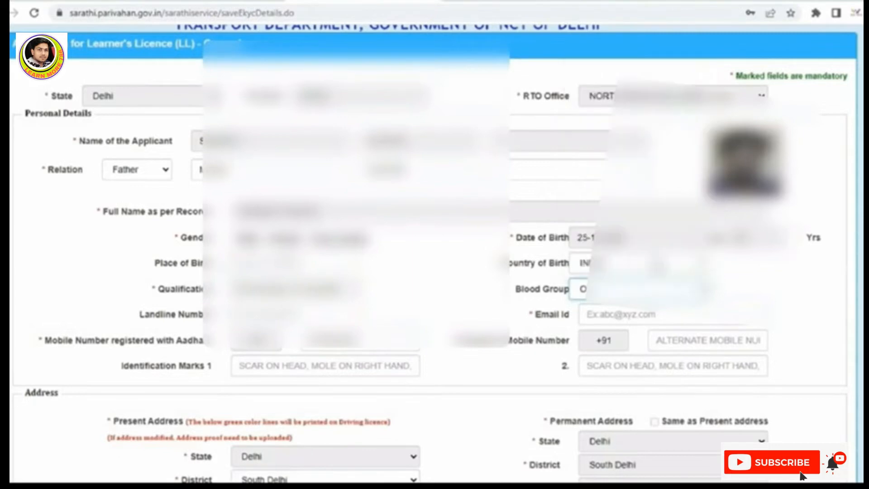
{"action": "left_click", "coordinate": [612, 316]}
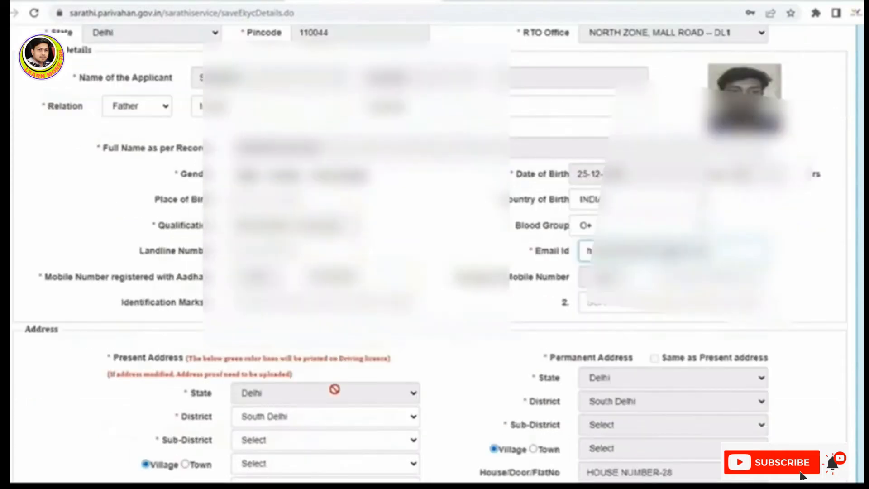
- Pick the present-address locality from the dropdown
{"action": "scroll", "coordinate": [335, 389], "scroll_direction": "down", "scroll_amount": 3}
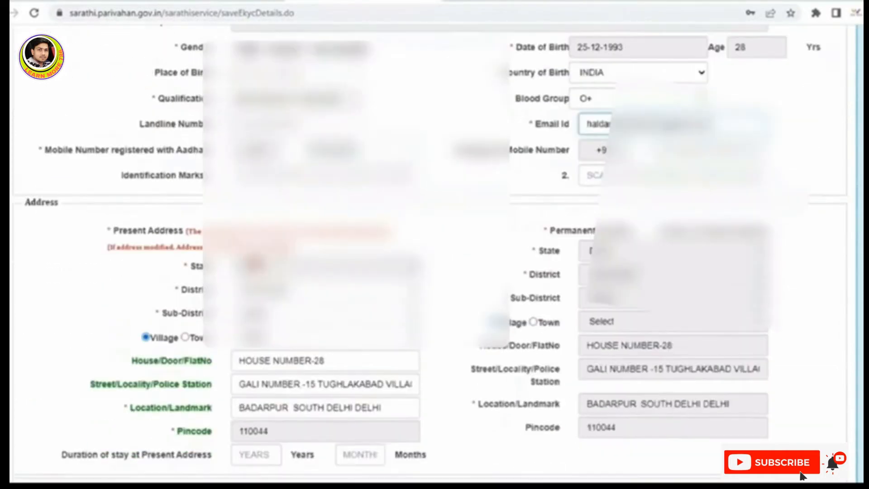
{"action": "scroll", "coordinate": [334, 389], "scroll_direction": "down", "scroll_amount": 4}
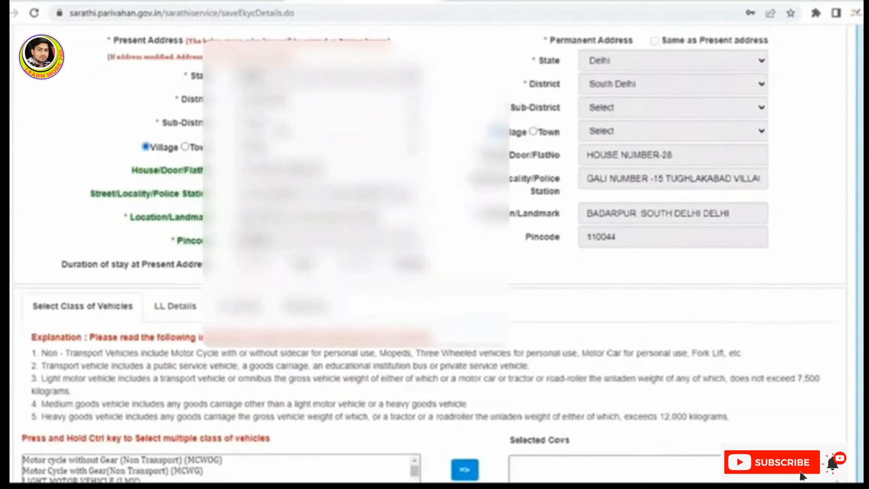
{"action": "left_click", "coordinate": [324, 146]}
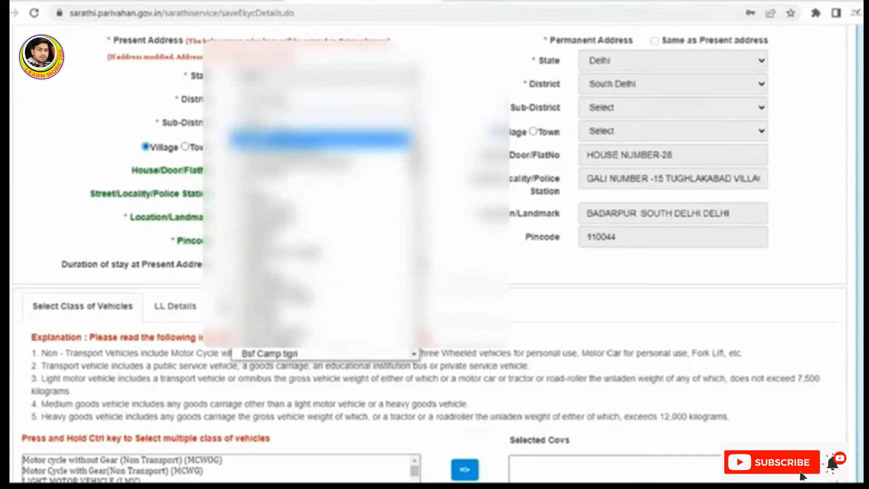
{"action": "key", "text": "Return"}
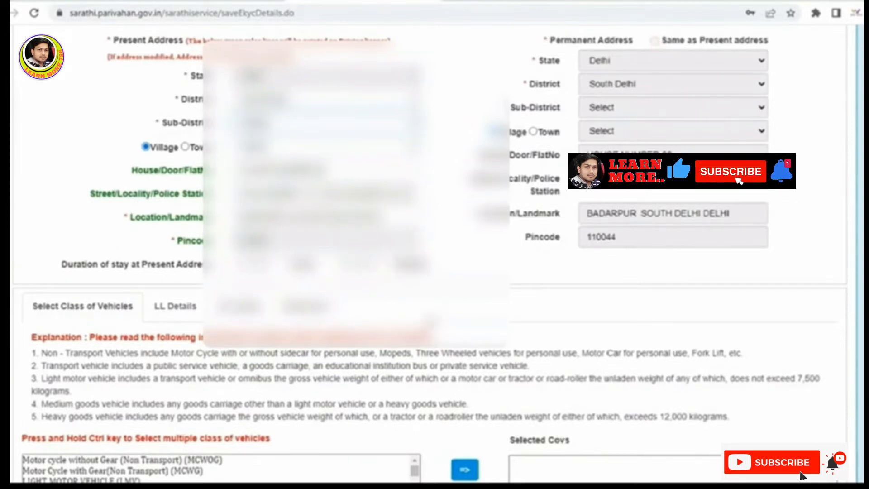
- Add Motor Cycle with Gear (MCWG) to the selected vehicle classes
{"action": "scroll", "coordinate": [352, 379], "scroll_direction": "down", "scroll_amount": 1}
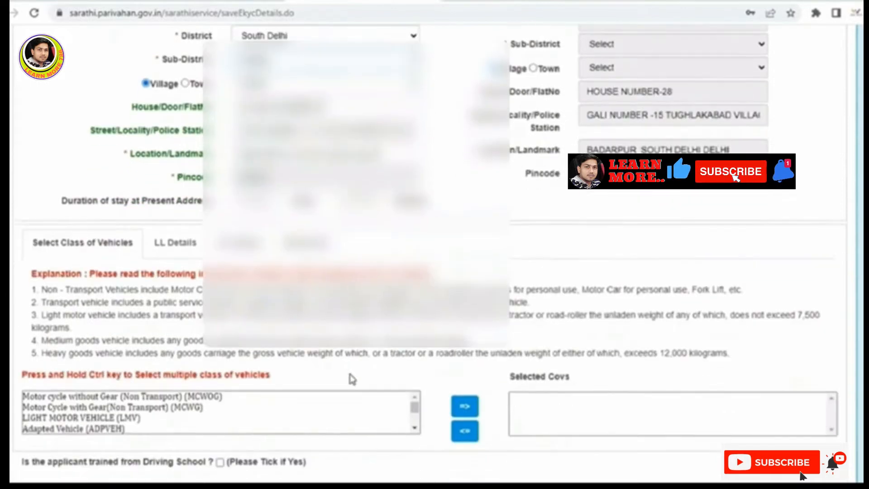
{"action": "scroll", "coordinate": [352, 379], "scroll_direction": "down", "scroll_amount": 2}
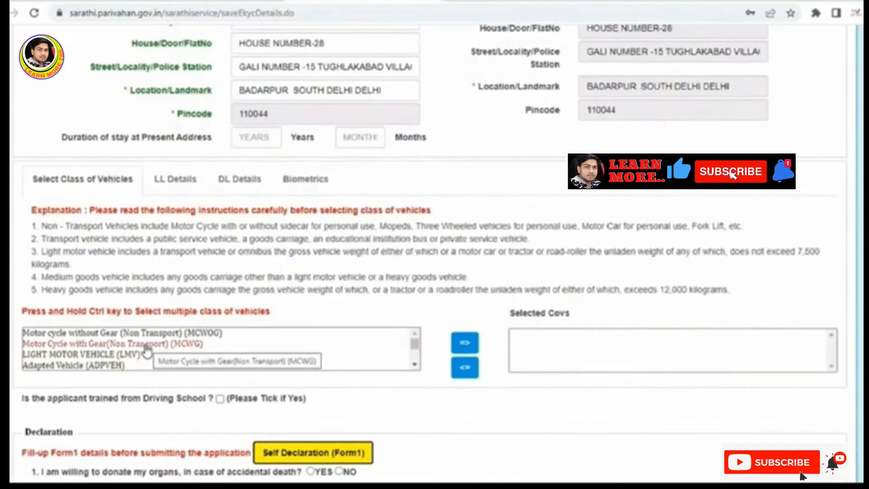
{"action": "left_click", "coordinate": [146, 345]}
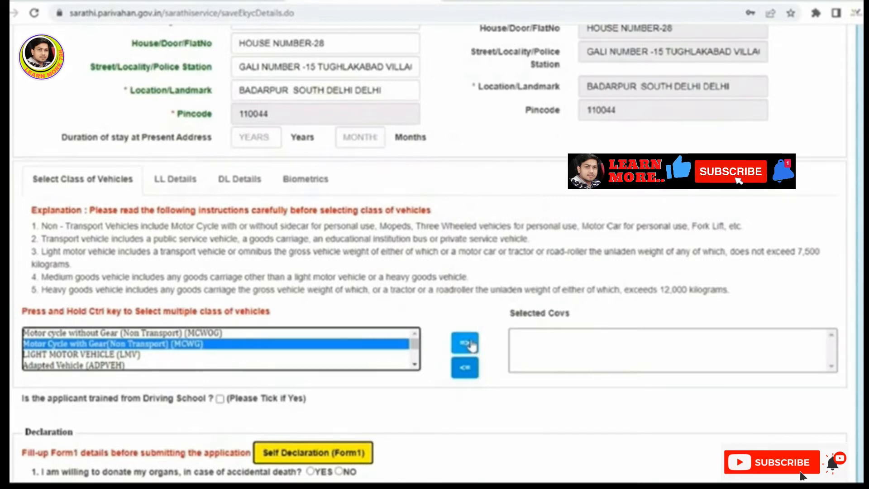
{"action": "left_click", "coordinate": [471, 345]}
{"action": "scroll", "coordinate": [557, 367], "scroll_direction": "down", "scroll_amount": 3}
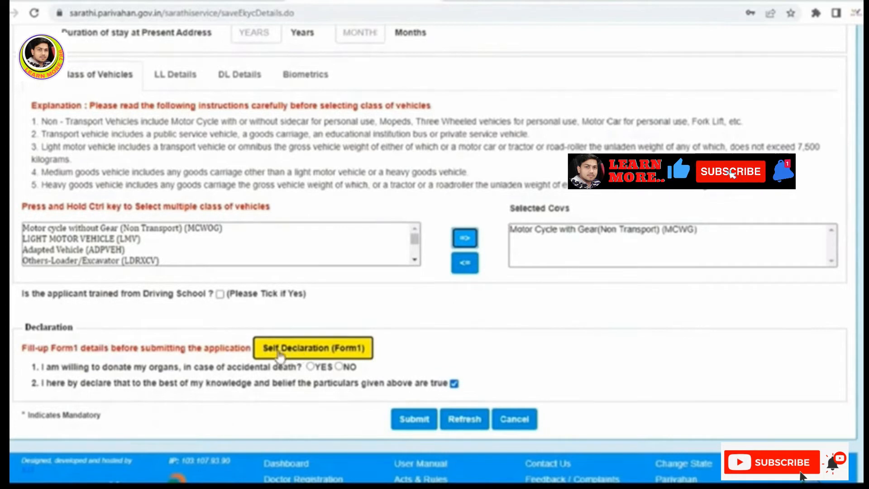
{"action": "left_click", "coordinate": [290, 356]}
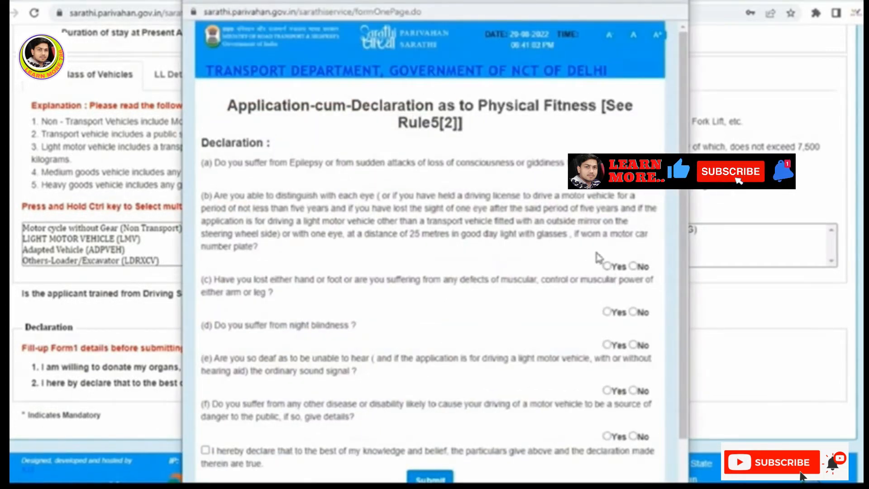
- Answer Yes to eyesight and No to limb defect, night blindness, deafness and other disability
{"action": "left_click", "coordinate": [607, 266]}
{"action": "left_click", "coordinate": [633, 312]}
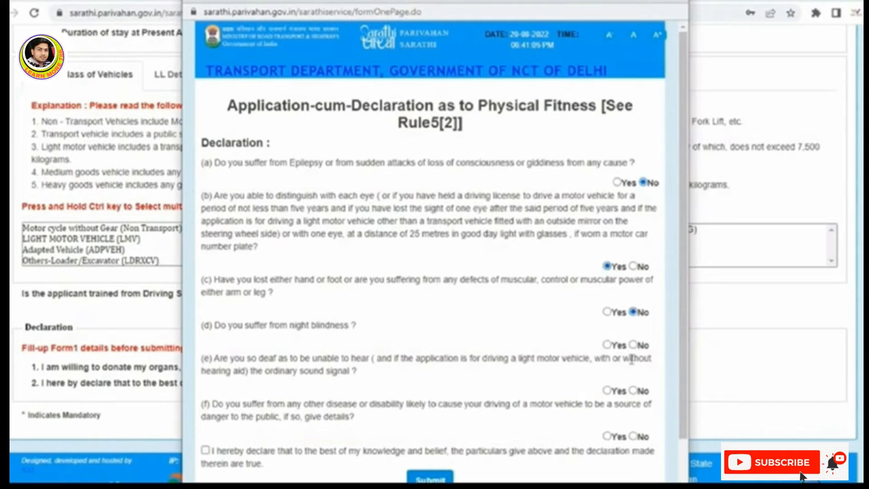
{"action": "left_click", "coordinate": [633, 345]}
{"action": "left_click", "coordinate": [633, 391]}
{"action": "left_click", "coordinate": [634, 437]}
{"action": "left_click", "coordinate": [441, 479]}
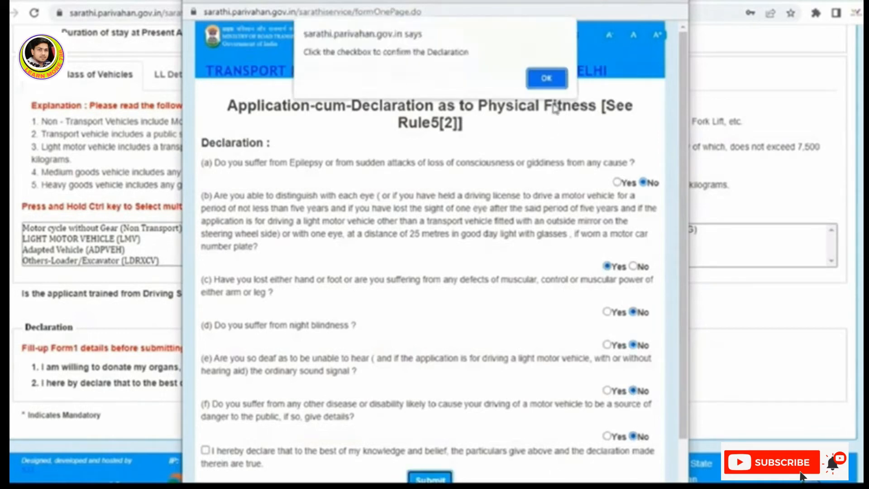
{"action": "left_click", "coordinate": [546, 82]}
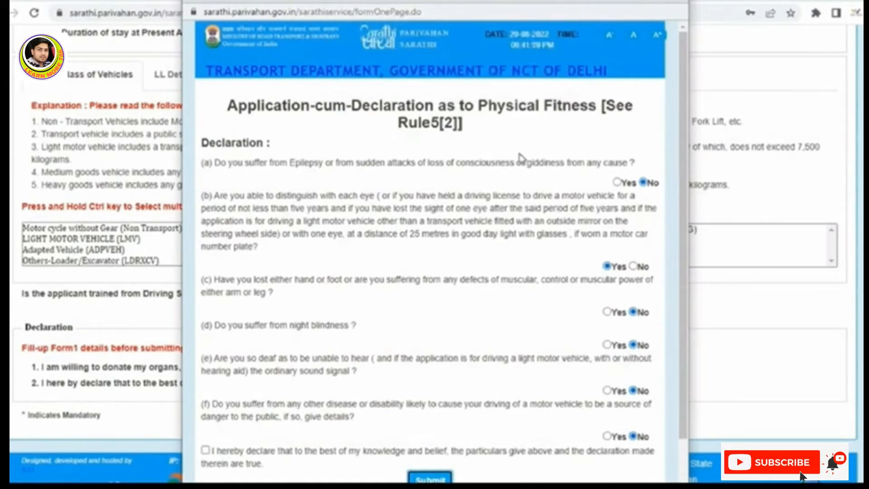
- Tick the truthfulness declaration and submit the Form1 self-declaration, confirming both alerts
{"action": "left_click", "coordinate": [205, 450]}
{"action": "left_click", "coordinate": [430, 479]}
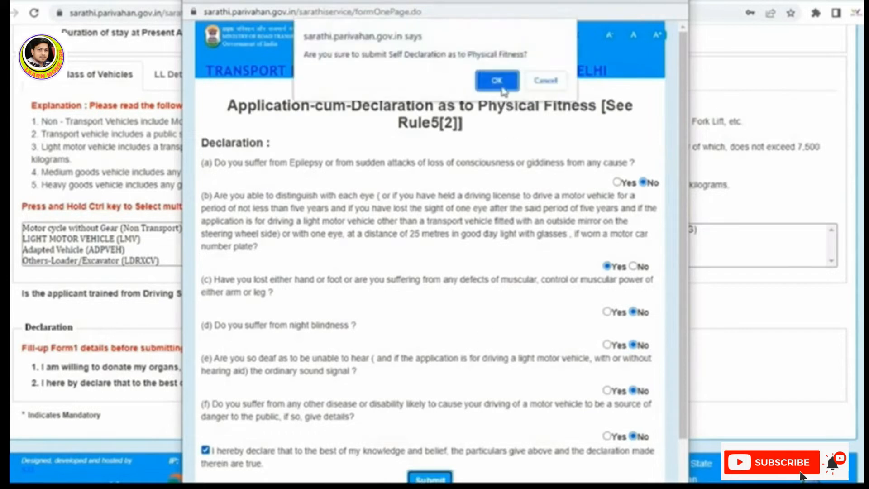
{"action": "left_click", "coordinate": [498, 82]}
{"action": "left_click", "coordinate": [551, 93]}
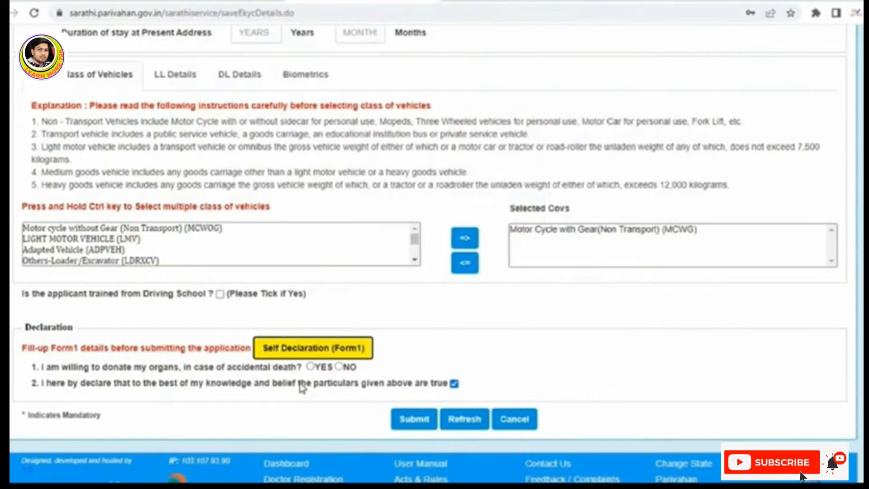
- Submit the MCWG learner's licence application, accepting the registered mobile number and confirming
{"action": "left_click", "coordinate": [414, 417]}
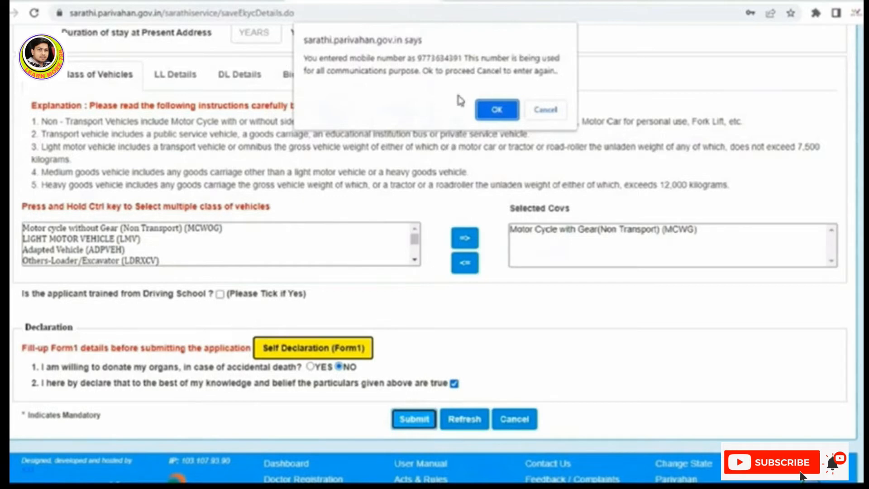
{"action": "left_click", "coordinate": [496, 110]}
{"action": "left_click", "coordinate": [490, 137]}
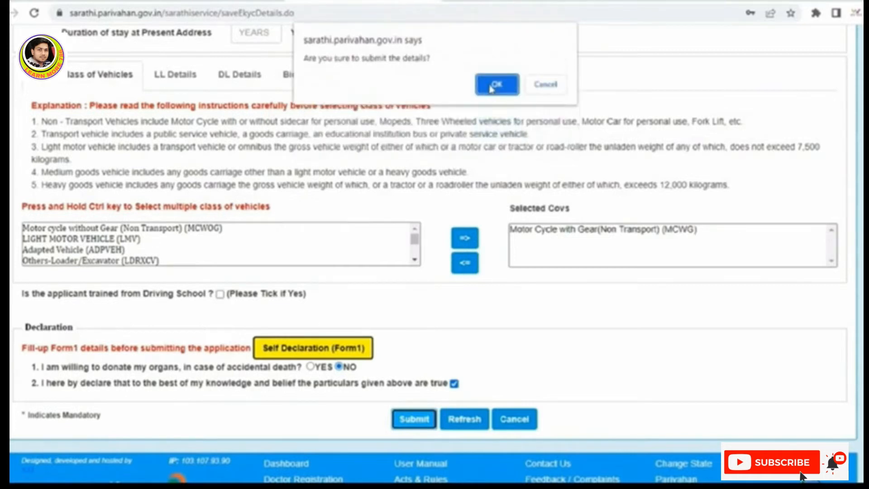
{"action": "left_click", "coordinate": [497, 84]}
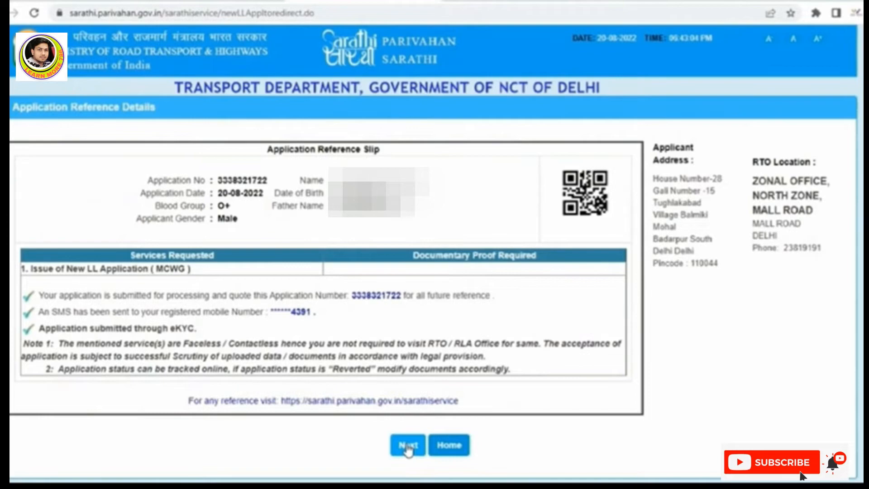
- Go from the reference slip to Application Status and scroll to the pending stages
{"action": "left_click", "coordinate": [408, 446]}
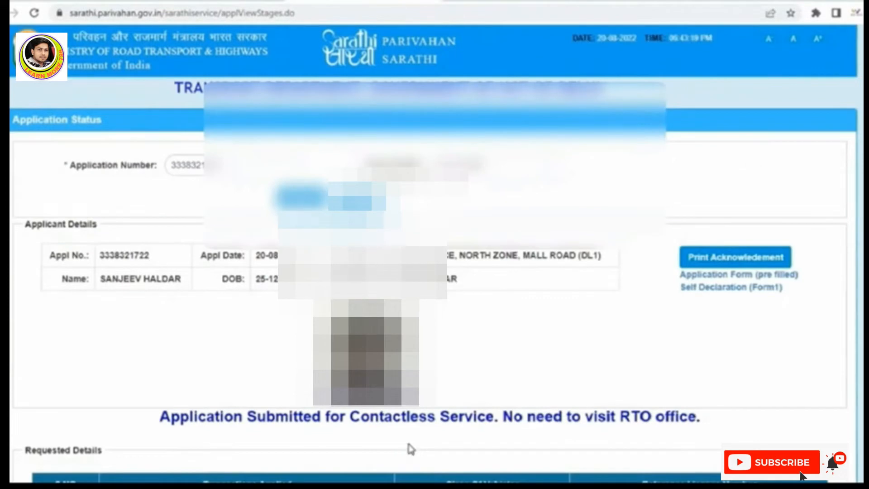
{"action": "scroll", "coordinate": [408, 449], "scroll_direction": "down", "scroll_amount": 4}
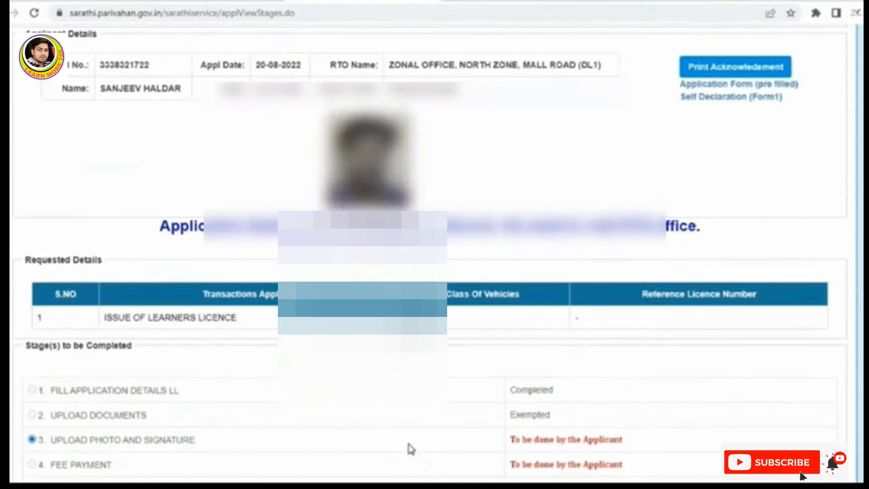
{"action": "scroll", "coordinate": [407, 444], "scroll_direction": "down", "scroll_amount": 3}
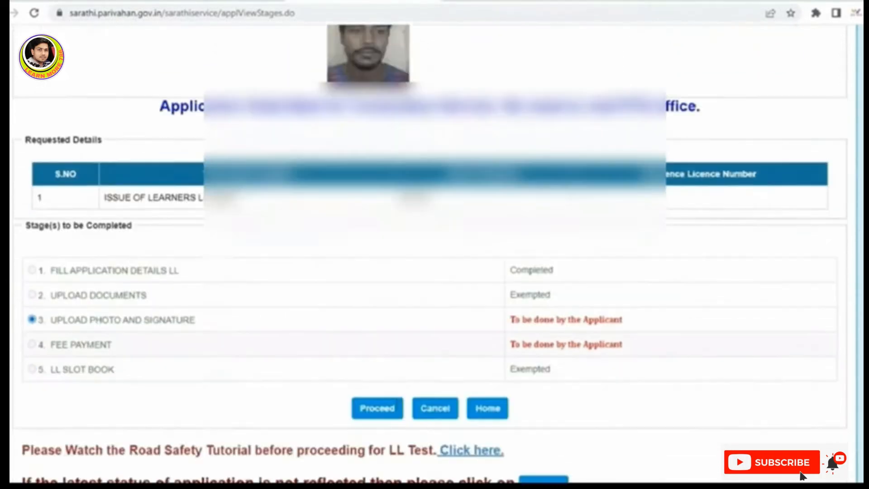
{"action": "scroll", "coordinate": [406, 394], "scroll_direction": "down", "scroll_amount": 1}
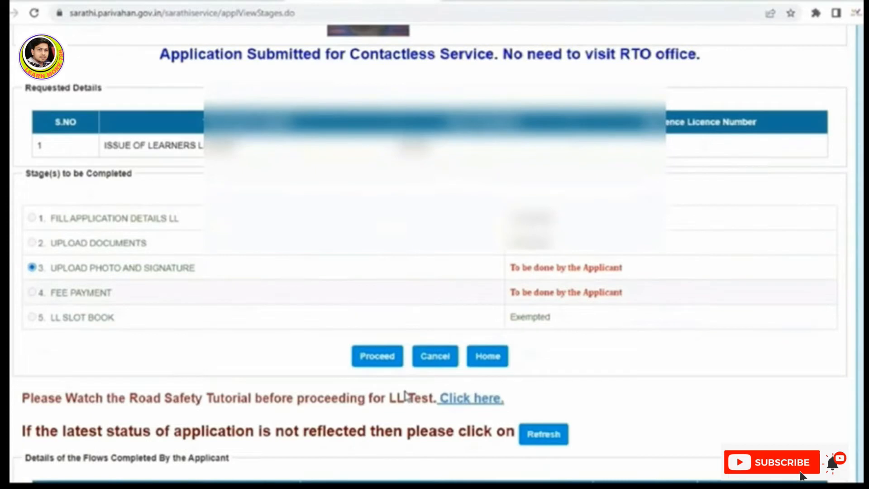
{"action": "scroll", "coordinate": [406, 394], "scroll_direction": "down", "scroll_amount": 1}
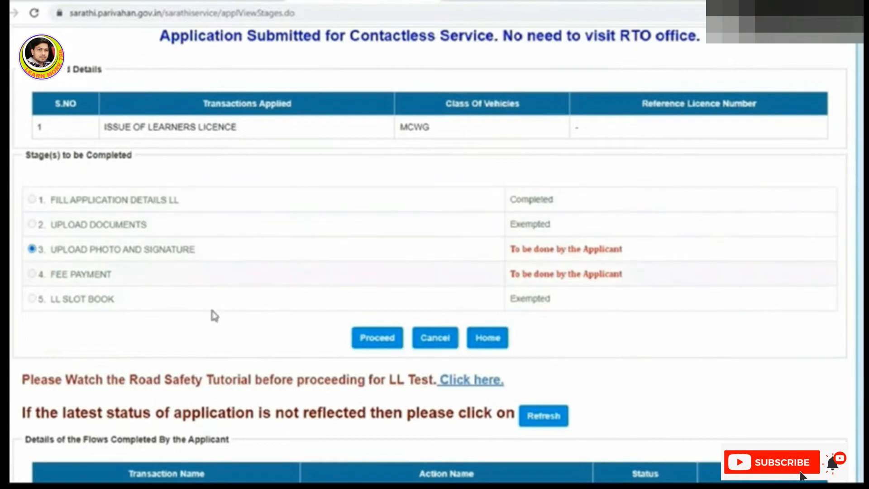
- Upload sig.jpg from the Documents folder as the signature image and preview it
{"action": "left_click", "coordinate": [376, 341]}
{"action": "scroll", "coordinate": [375, 340], "scroll_direction": "down", "scroll_amount": 3}
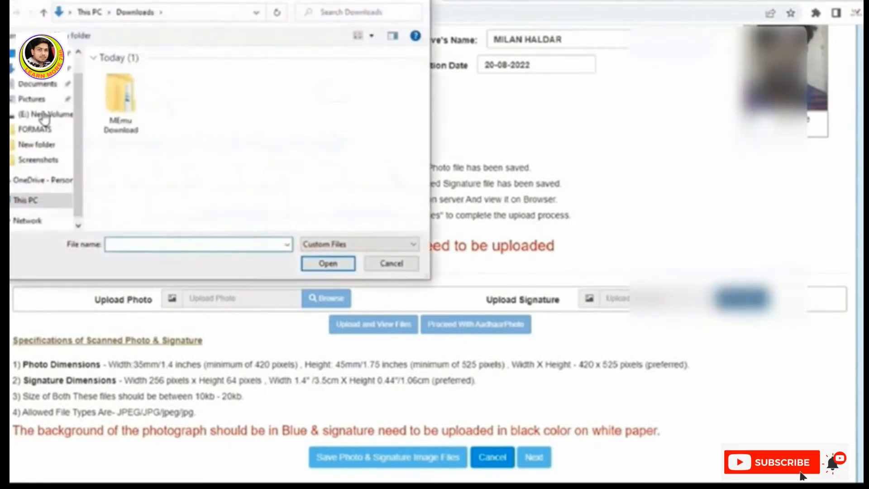
{"action": "left_click", "coordinate": [38, 83]}
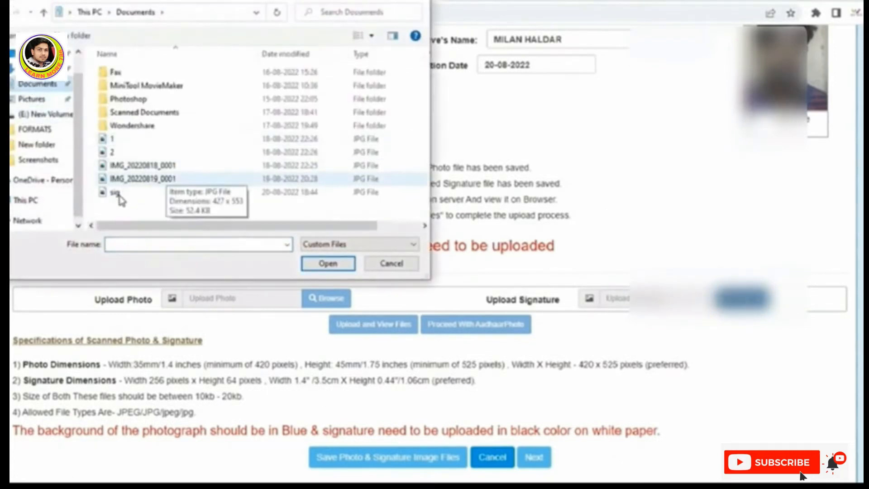
{"action": "left_click", "coordinate": [217, 193]}
{"action": "left_click", "coordinate": [329, 267]}
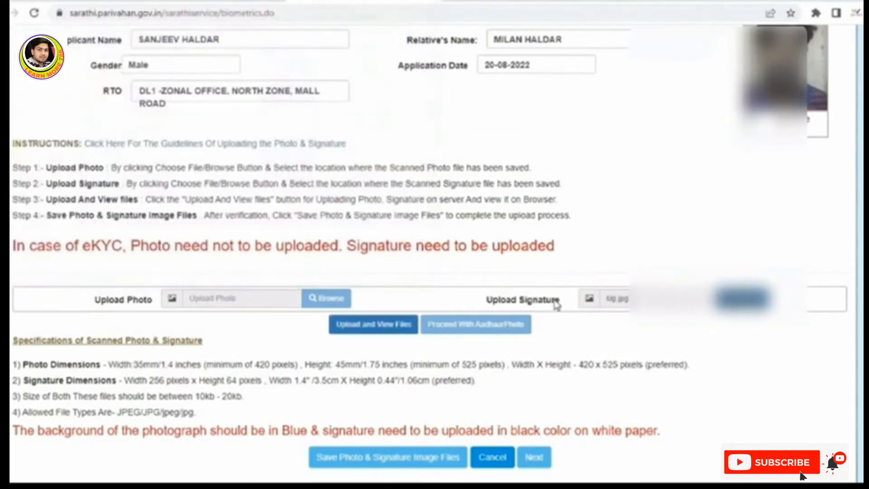
{"action": "left_click", "coordinate": [381, 330]}
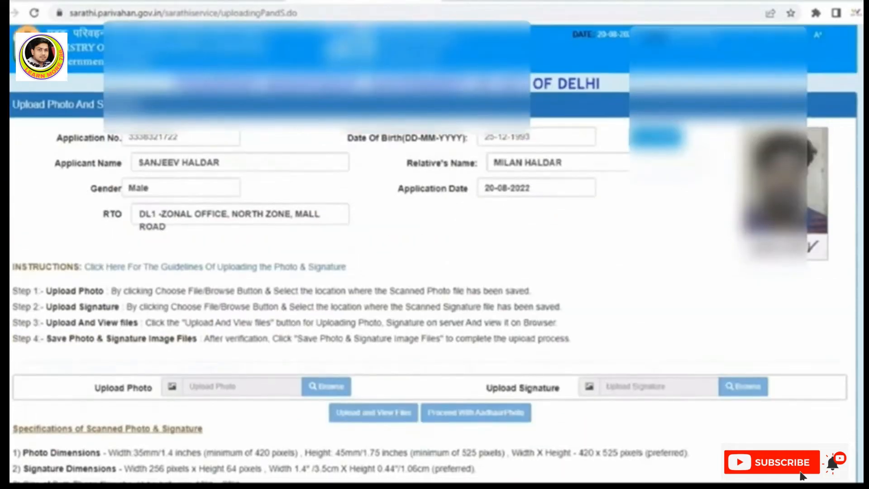
- Save the photo and signature image files and confirm the successful update
{"action": "scroll", "coordinate": [435, 245], "scroll_direction": "down", "scroll_amount": 2}
{"action": "scroll", "coordinate": [435, 244], "scroll_direction": "down", "scroll_amount": 3}
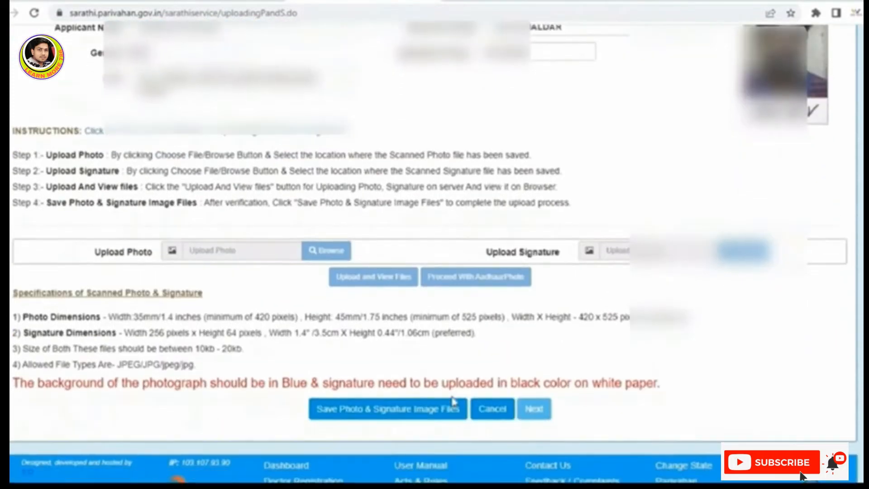
{"action": "left_click", "coordinate": [388, 407]}
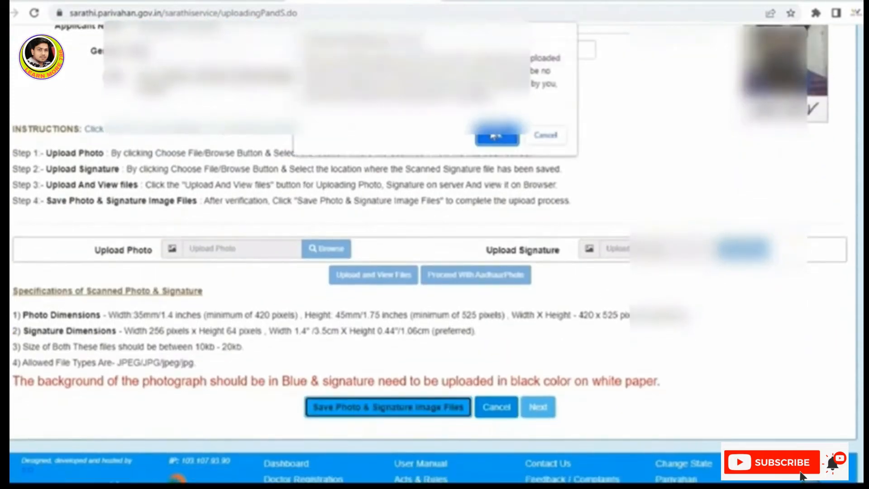
{"action": "left_click", "coordinate": [496, 136]}
{"action": "scroll", "coordinate": [493, 137], "scroll_direction": "down", "scroll_amount": 4}
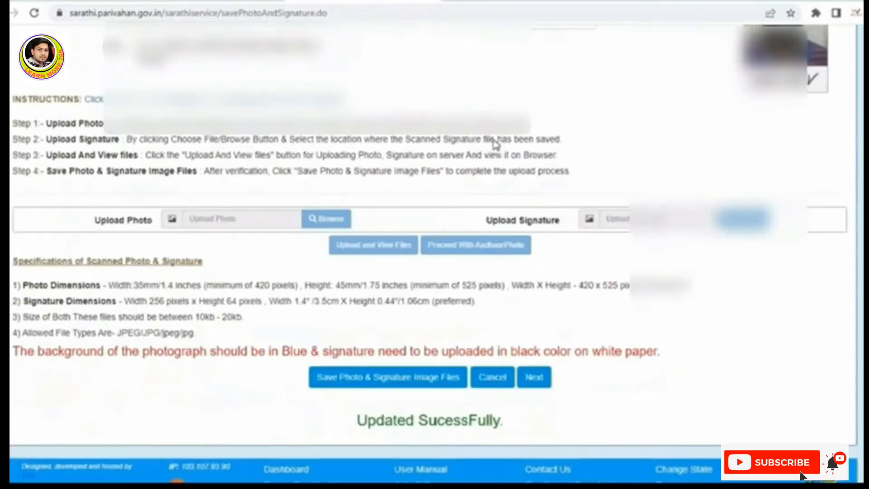
- Select SBIePay as the gateway for the 500.00 fee, fill the captcha, and pay
{"action": "left_click", "coordinate": [533, 372]}
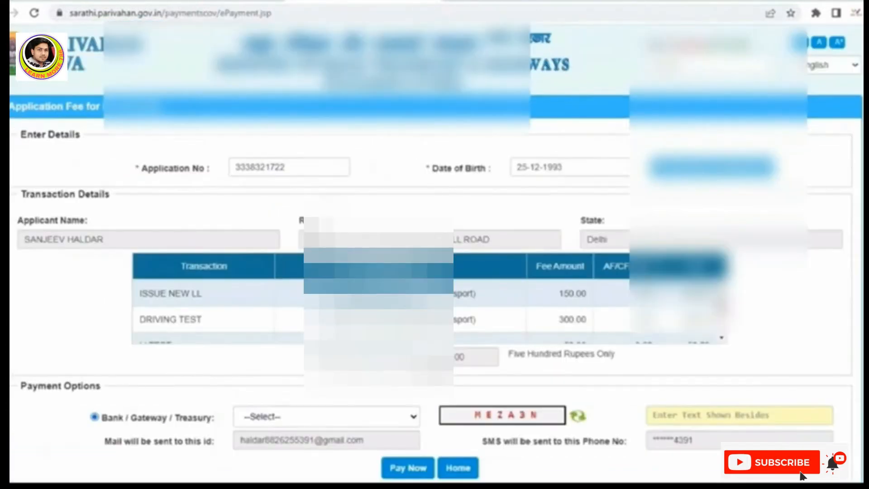
{"action": "scroll", "coordinate": [287, 376], "scroll_direction": "down", "scroll_amount": 1}
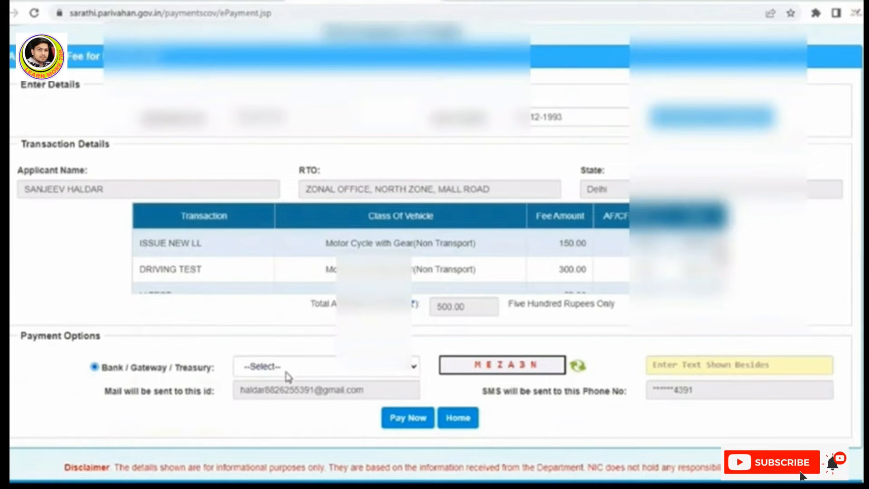
{"action": "left_click", "coordinate": [287, 376]}
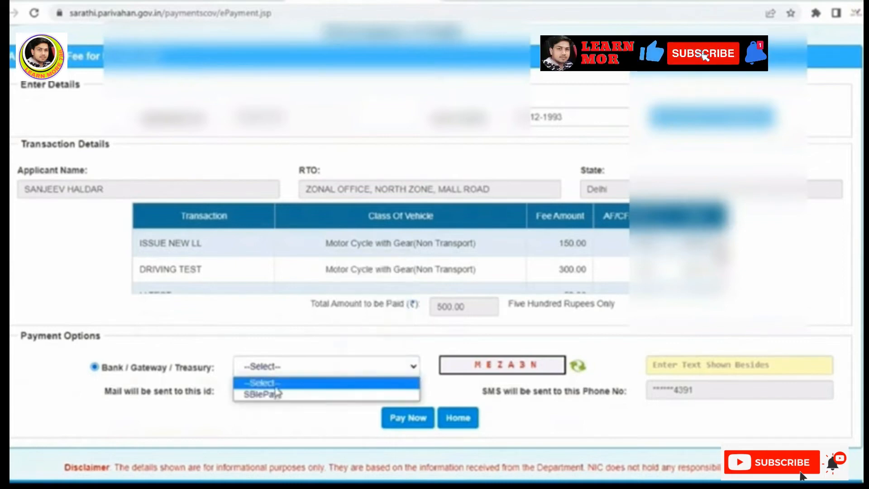
{"action": "left_click", "coordinate": [273, 397]}
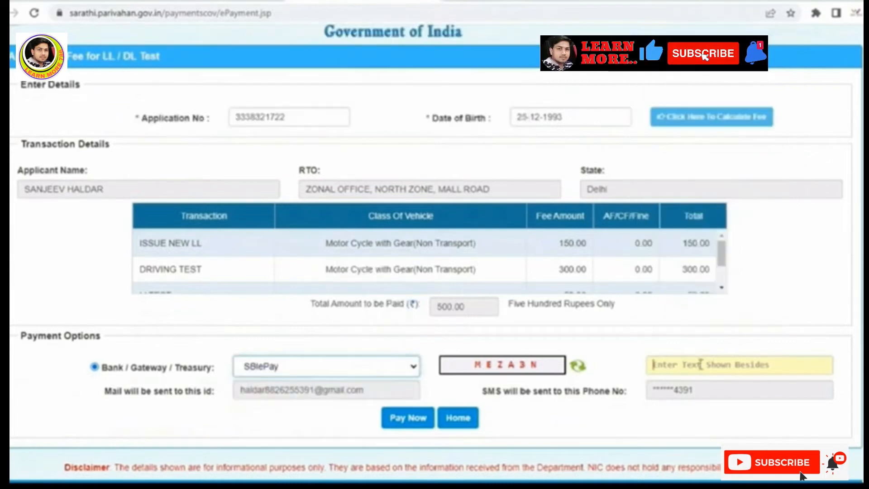
{"action": "left_click", "coordinate": [700, 365]}
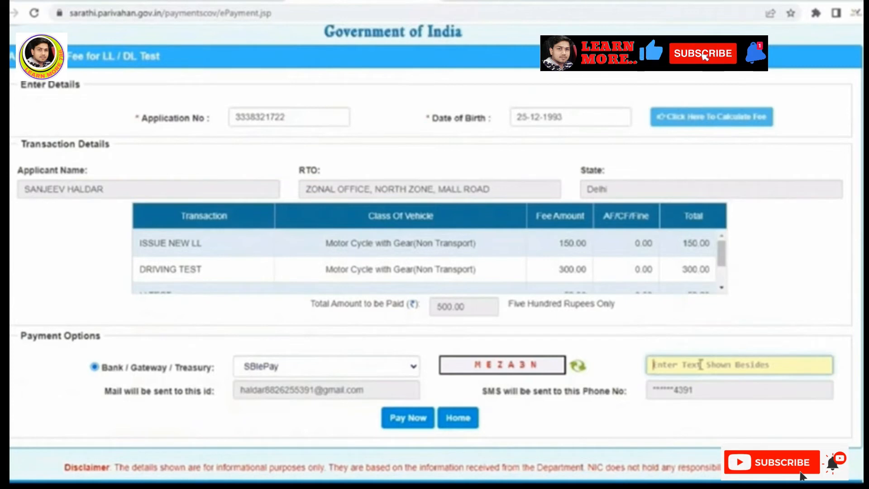
{"action": "type", "text": "ME"}
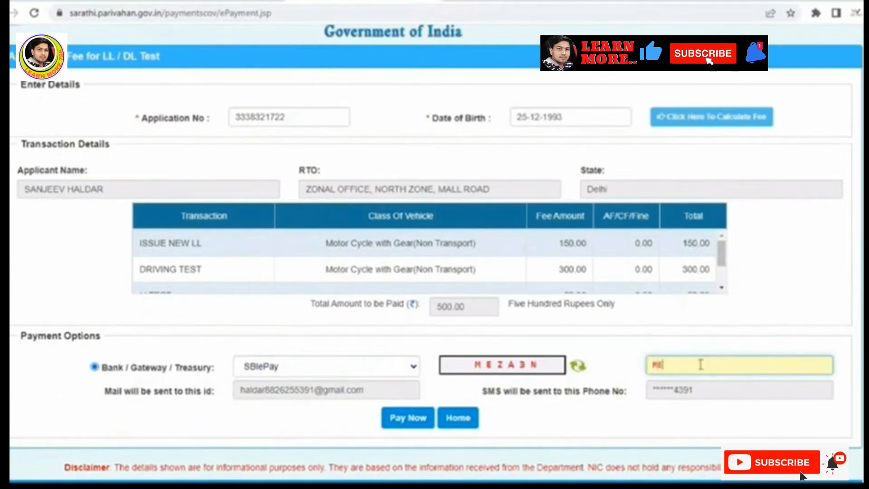
{"action": "type", "text": "ZA"}
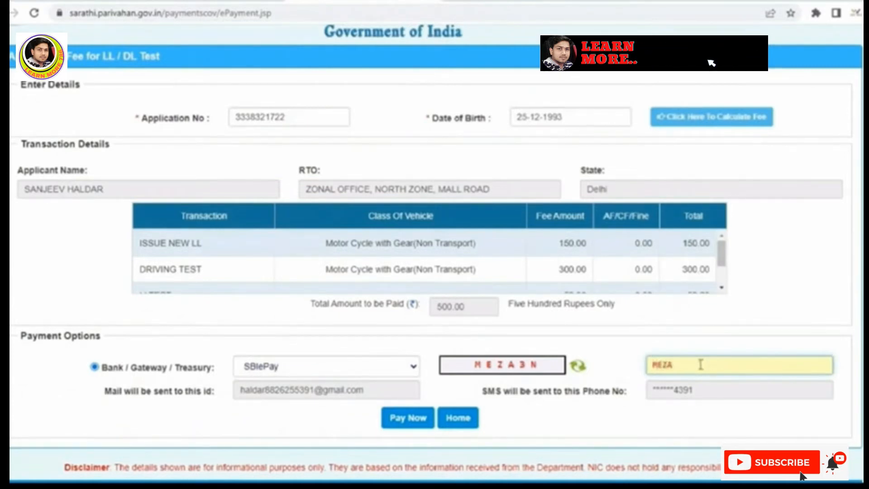
{"action": "type", "text": "3N"}
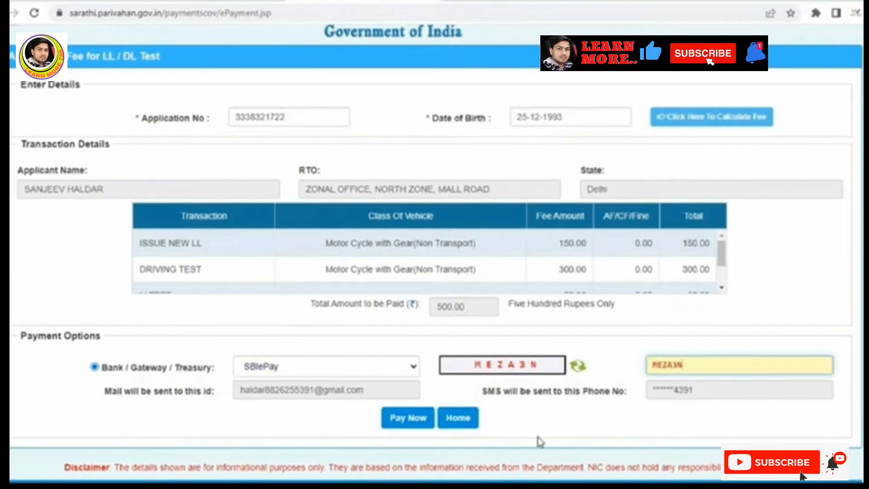
{"action": "left_click", "coordinate": [405, 419]}
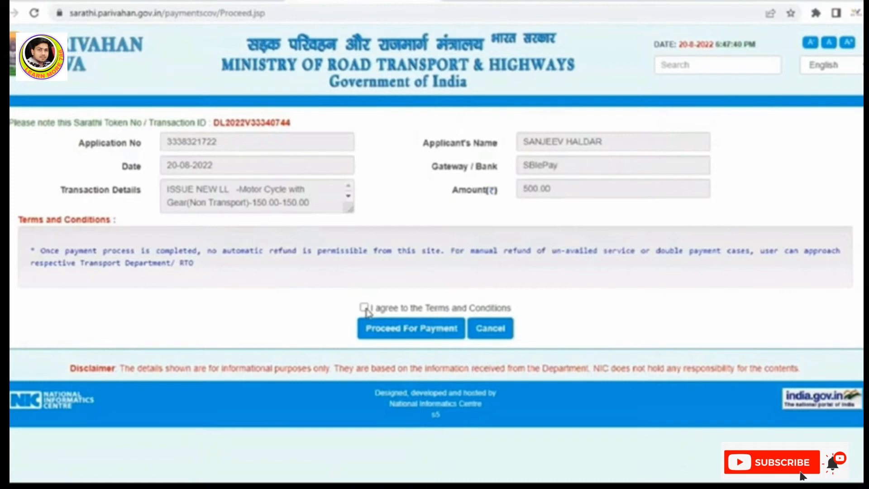
- Agree to the Terms and Conditions and proceed to the SBIePay payment gateway
{"action": "left_click", "coordinate": [364, 308]}
{"action": "left_click", "coordinate": [380, 335]}
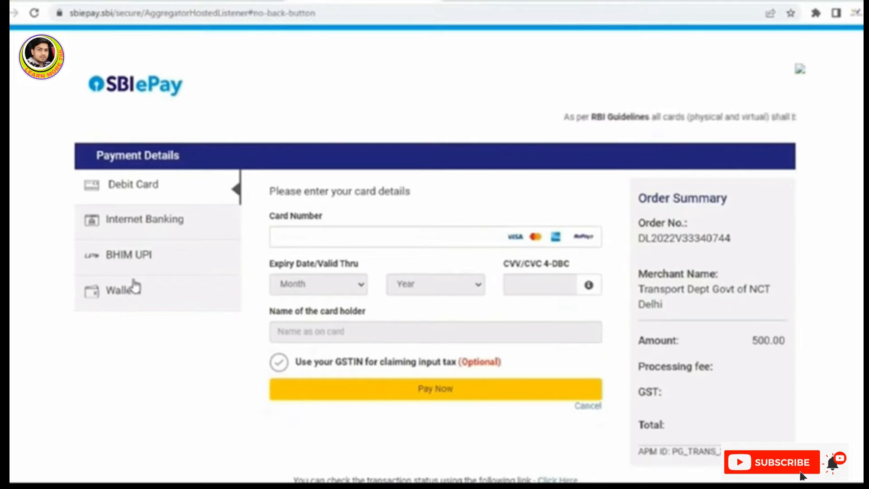
- Pay the 500.00 INR via BHIM UPI using the UPI QR option
{"action": "left_click", "coordinate": [132, 254]}
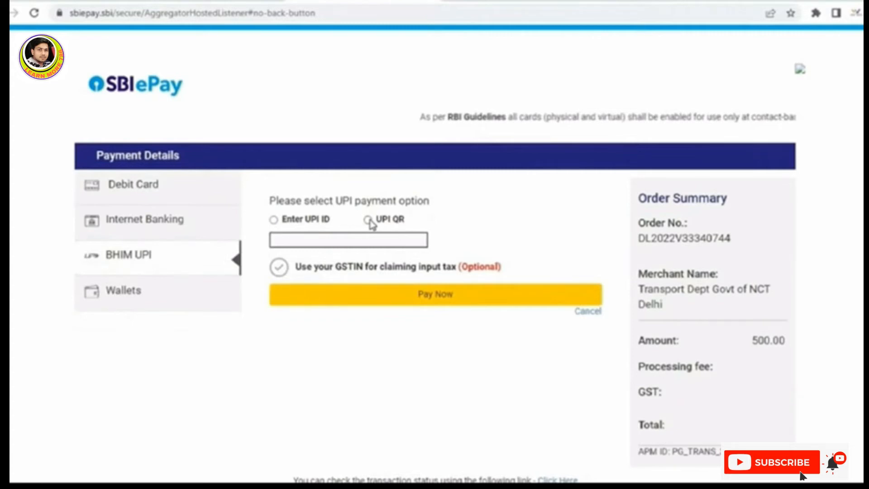
{"action": "left_click", "coordinate": [368, 220]}
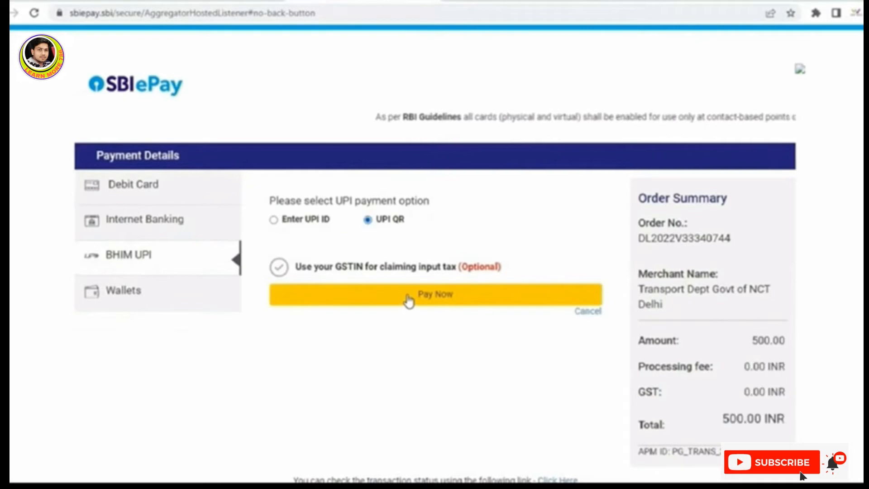
{"action": "left_click", "coordinate": [408, 298]}
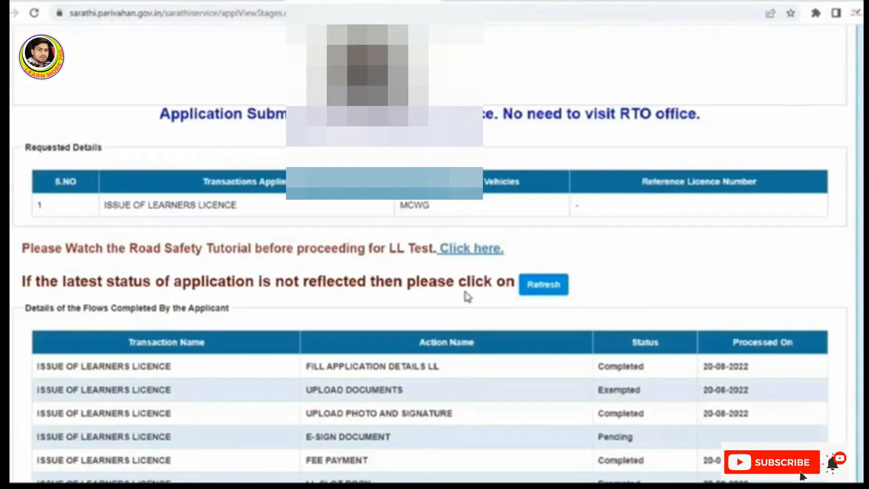
- Review the status page showing Fee Payment completed, then go to the road safety tutorial
{"action": "scroll", "coordinate": [466, 295], "scroll_direction": "down", "scroll_amount": 5}
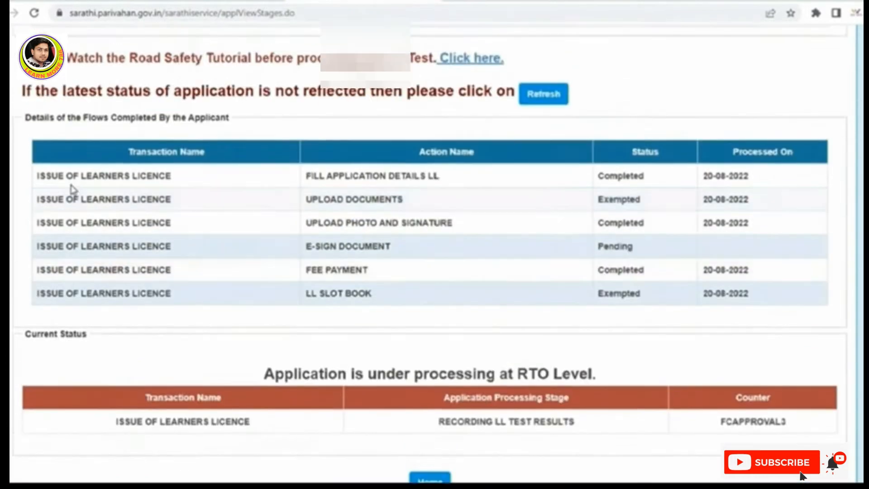
{"action": "scroll", "coordinate": [77, 226], "scroll_direction": "up", "scroll_amount": 2}
{"action": "scroll", "coordinate": [276, 200], "scroll_direction": "up", "scroll_amount": 5}
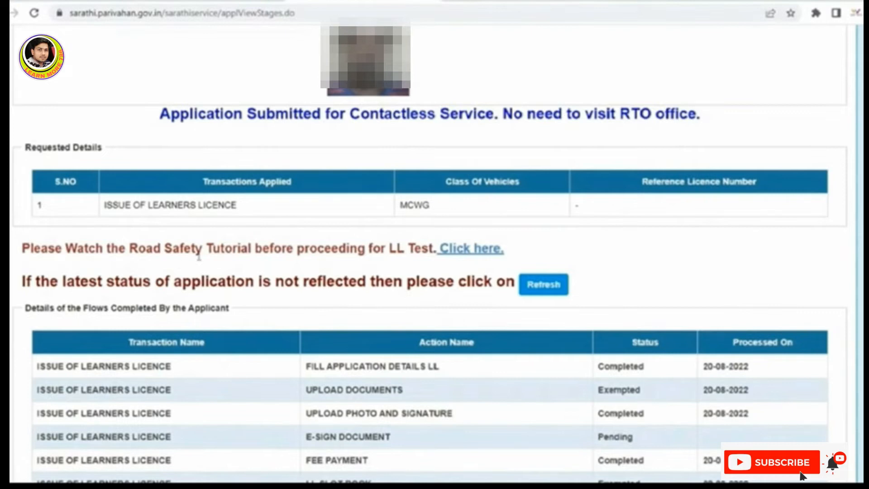
{"action": "left_click", "coordinate": [466, 250]}
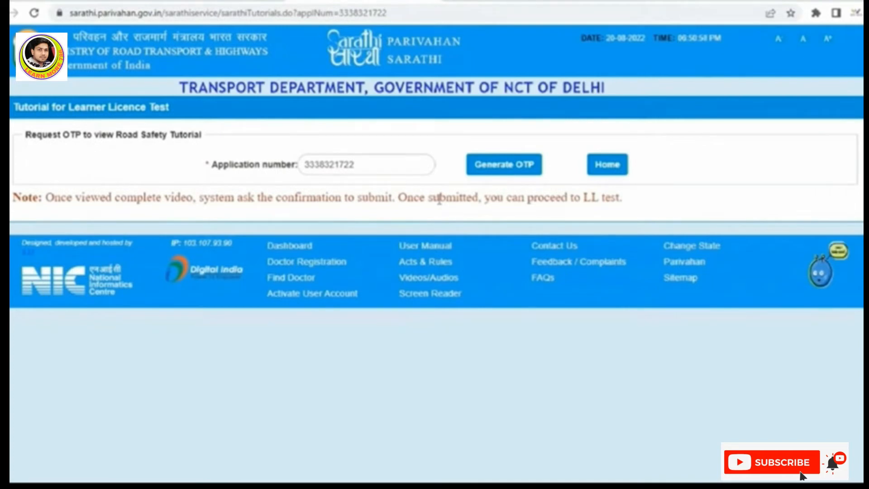
- Verify with the received OTP, choose HINDI, and play the Video on Road Safety
{"action": "left_click", "coordinate": [482, 177]}
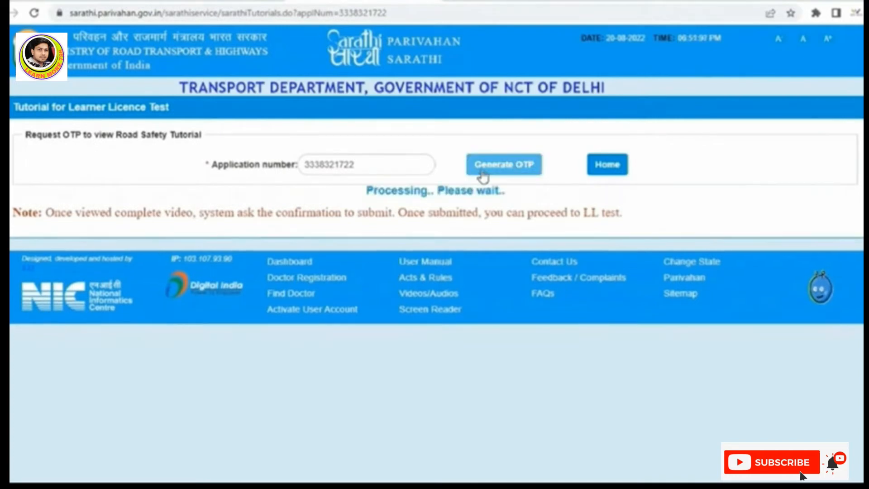
{"action": "left_click", "coordinate": [215, 243]}
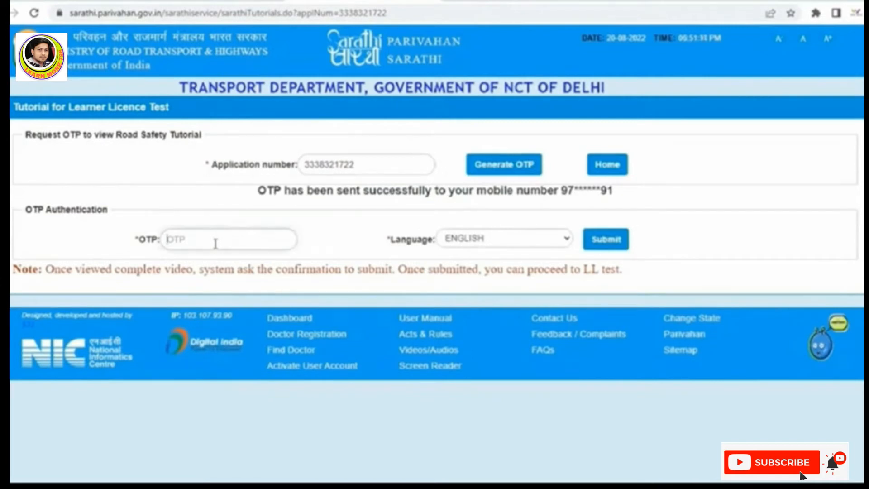
{"action": "left_click", "coordinate": [470, 240]}
{"action": "left_click", "coordinate": [466, 262]}
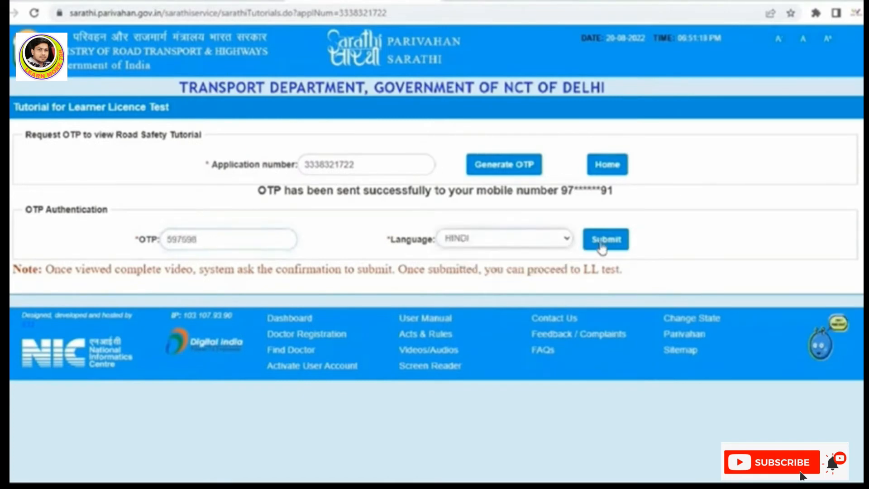
{"action": "left_click", "coordinate": [597, 241]}
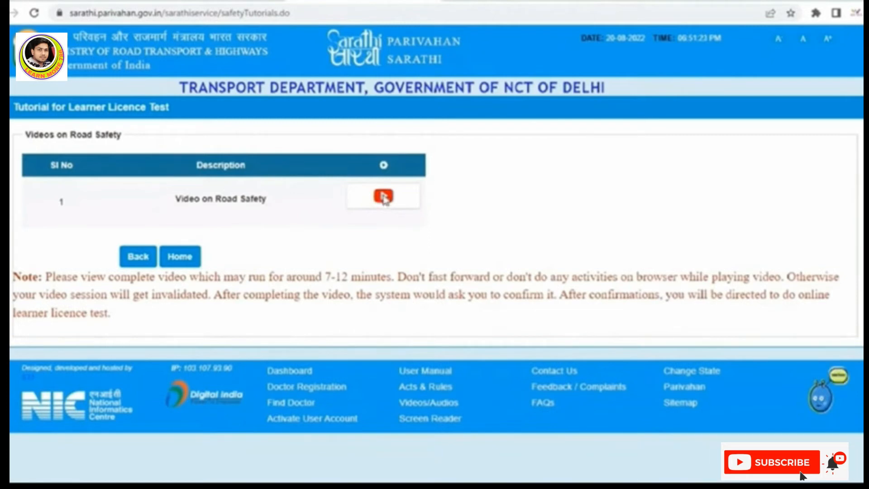
{"action": "left_click", "coordinate": [384, 198]}
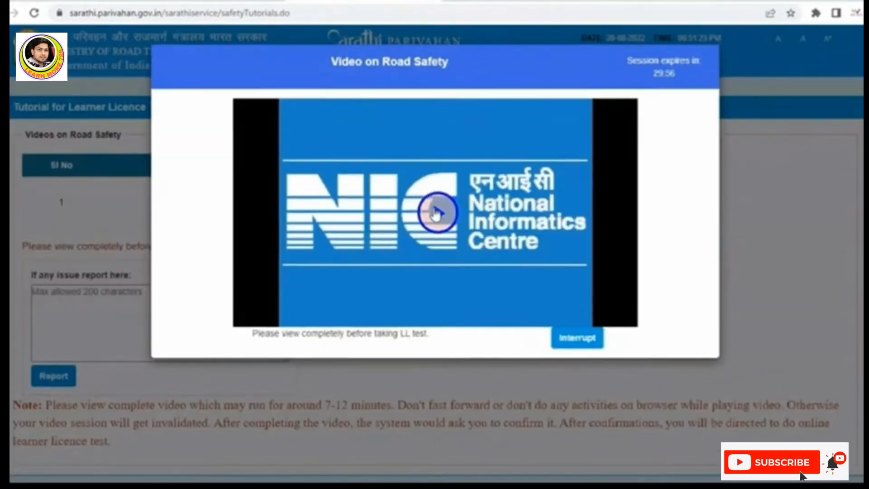
{"action": "left_click", "coordinate": [435, 212]}
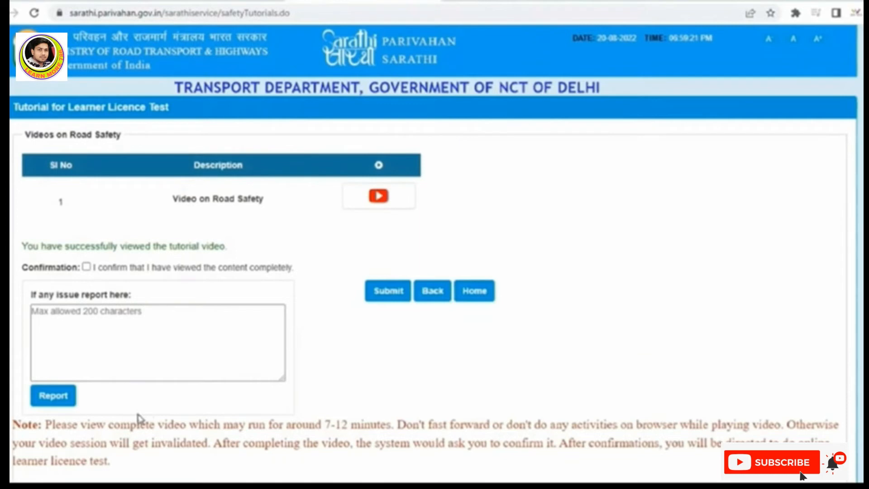
- Confirm the tutorial content was viewed completely and submit the confirmation
{"action": "left_click", "coordinate": [86, 267]}
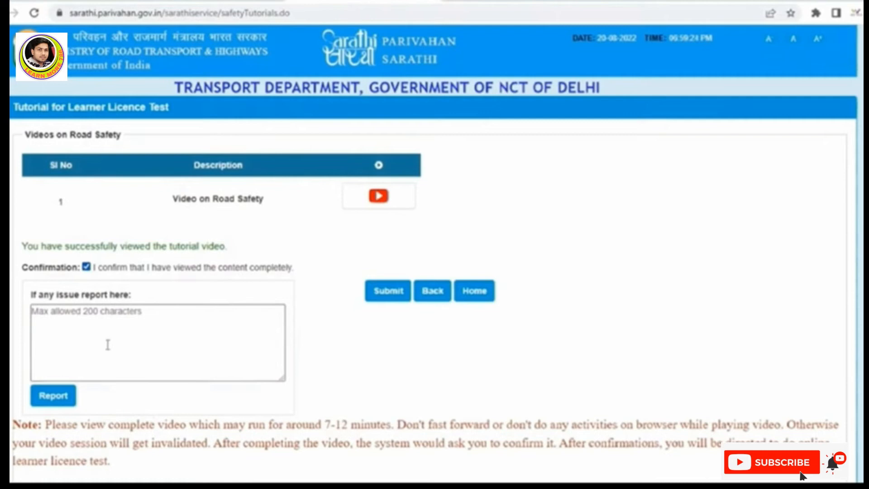
{"action": "left_click", "coordinate": [398, 298]}
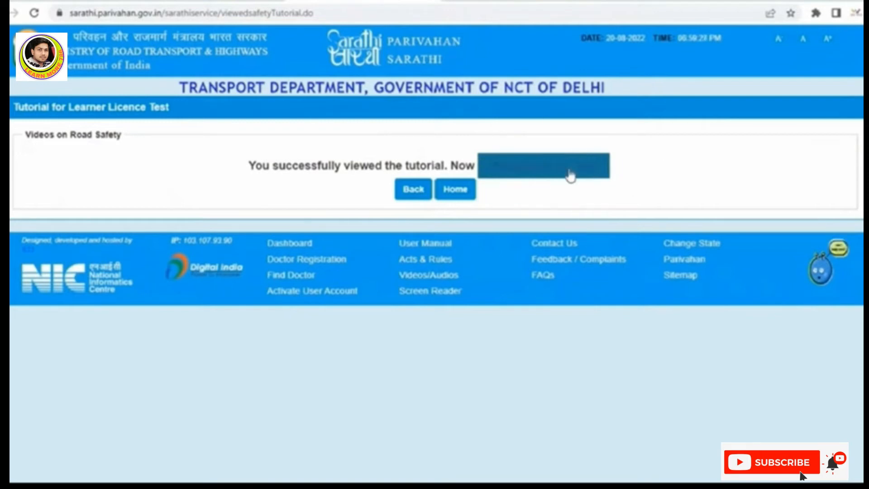
- Open the LL-Test sign-in and enter the applicant's LL application number
{"action": "left_click", "coordinate": [571, 175]}
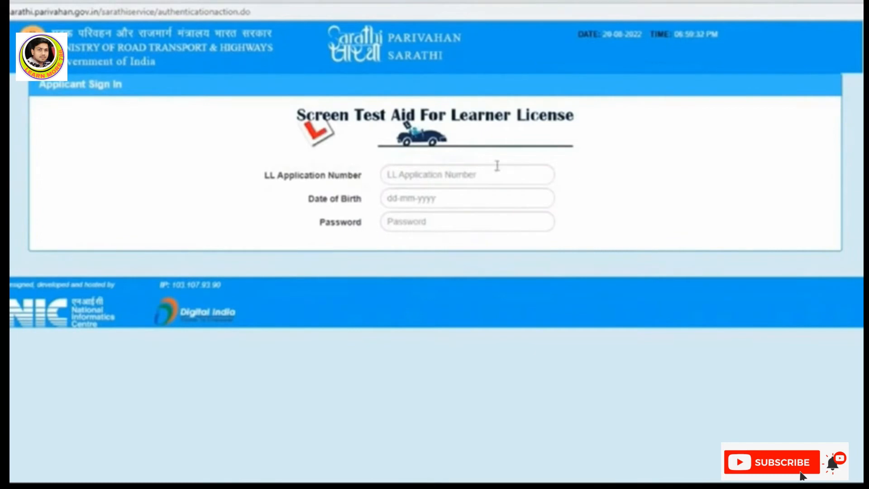
{"action": "left_click", "coordinate": [452, 181]}
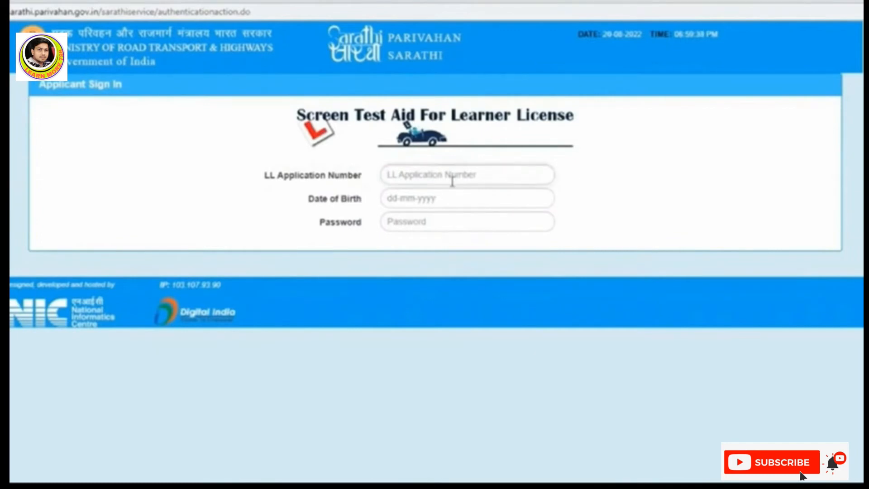
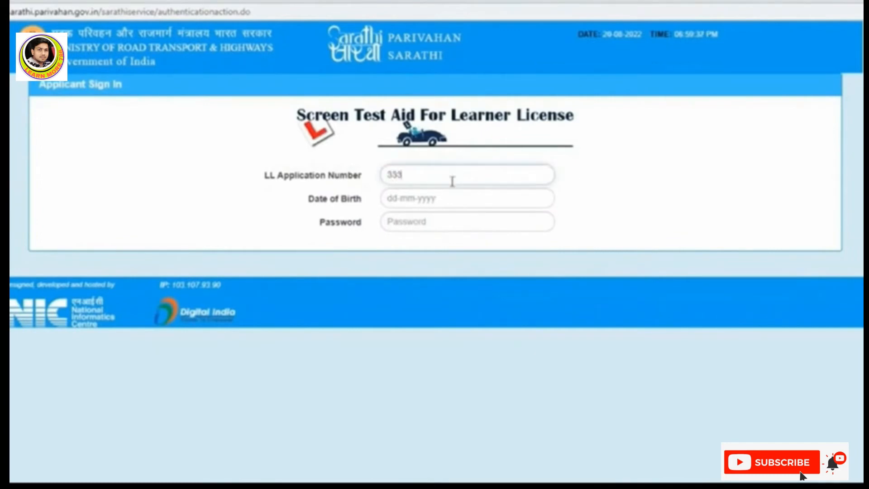
{"action": "left_click", "coordinate": [475, 255]}
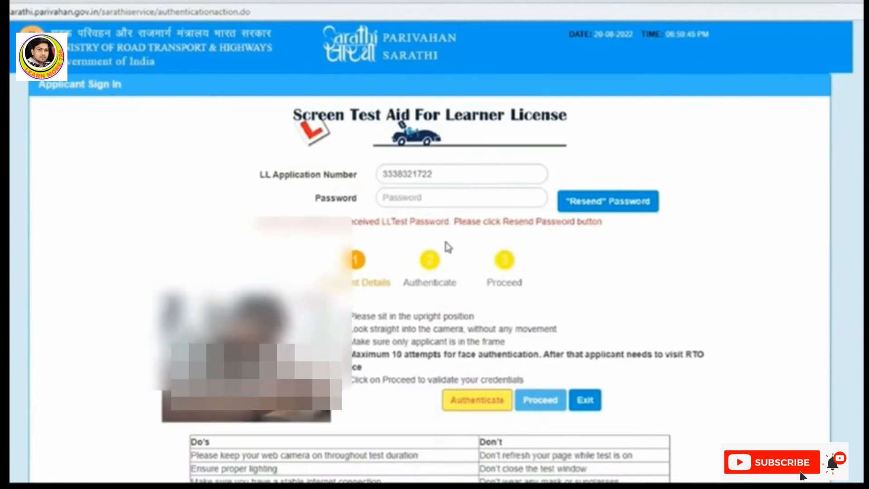
- Resend and enter the LL test password, then start the applicant's face authentication
{"action": "left_click", "coordinate": [579, 205]}
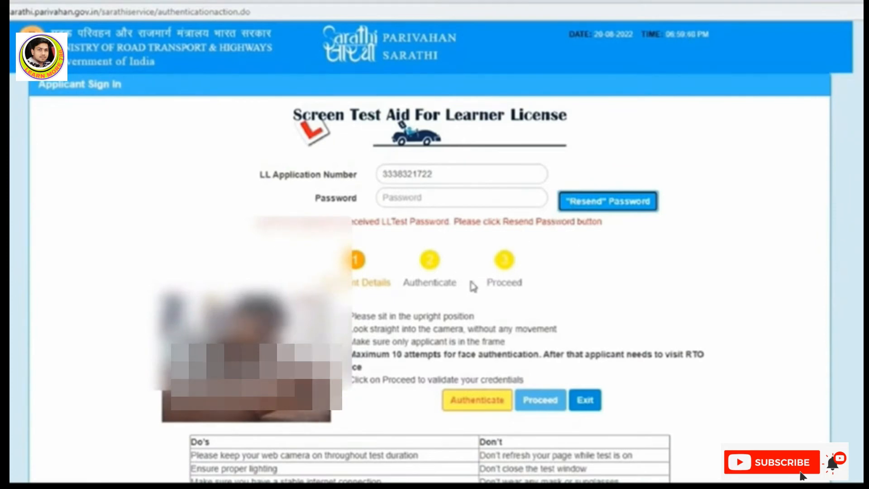
{"action": "left_click", "coordinate": [450, 198]}
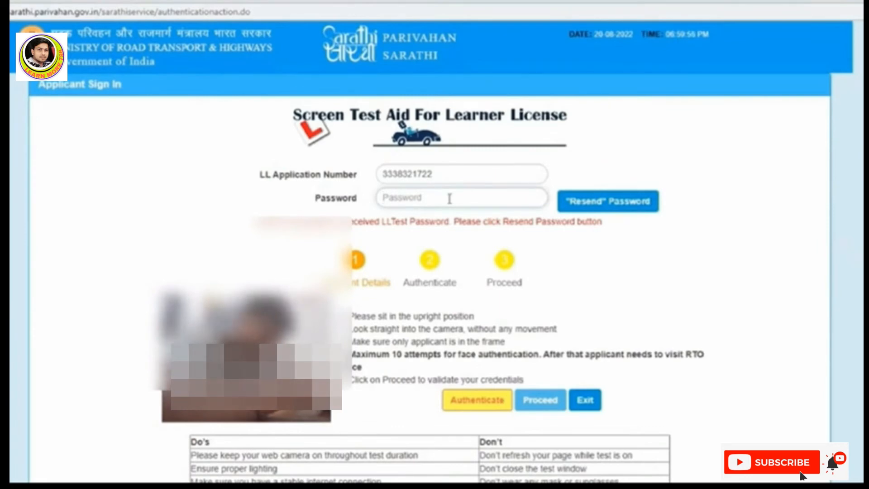
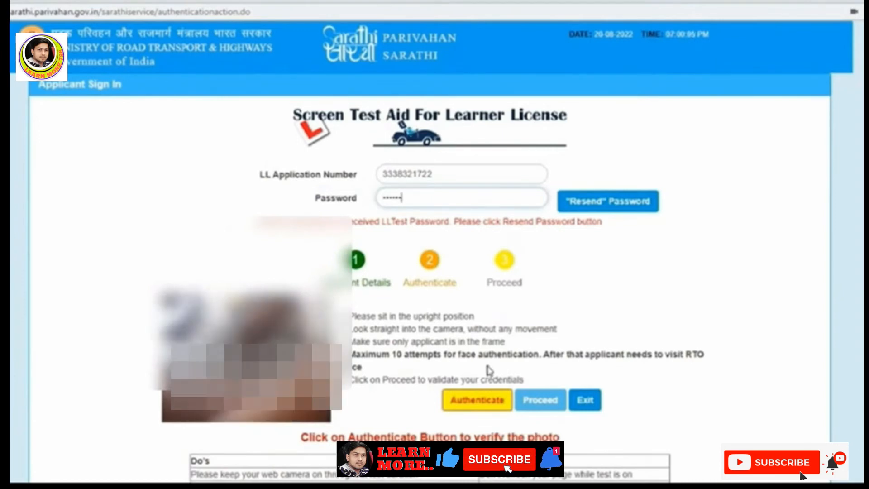
{"action": "left_click", "coordinate": [484, 400]}
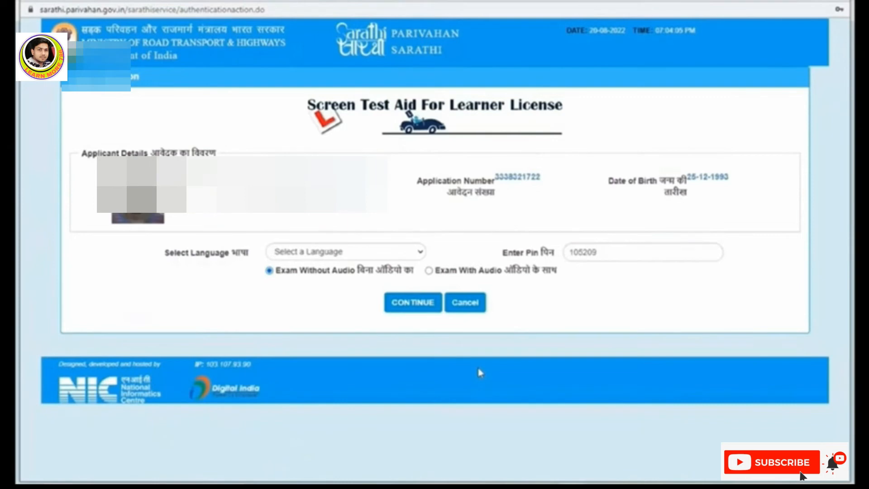
- Choose हिंदी as the exam language and continue to the Color Blindness Test
{"action": "left_click", "coordinate": [344, 252]}
{"action": "left_click", "coordinate": [313, 277]}
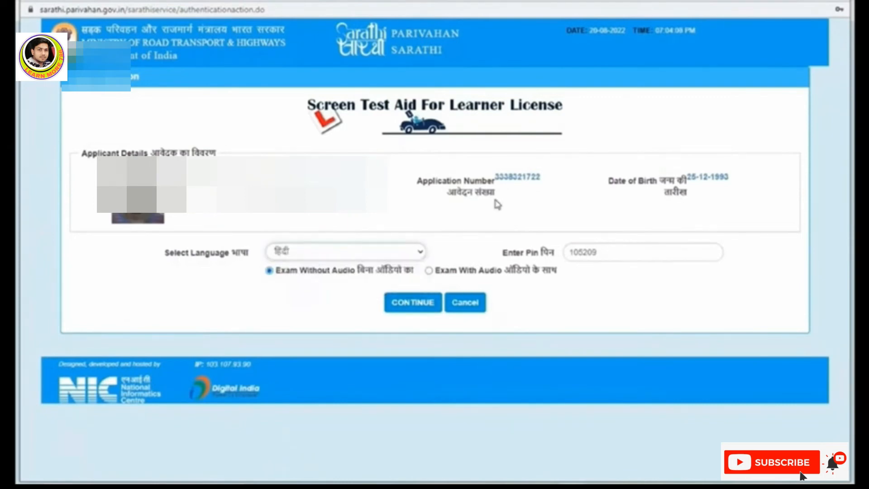
{"action": "left_click", "coordinate": [412, 309]}
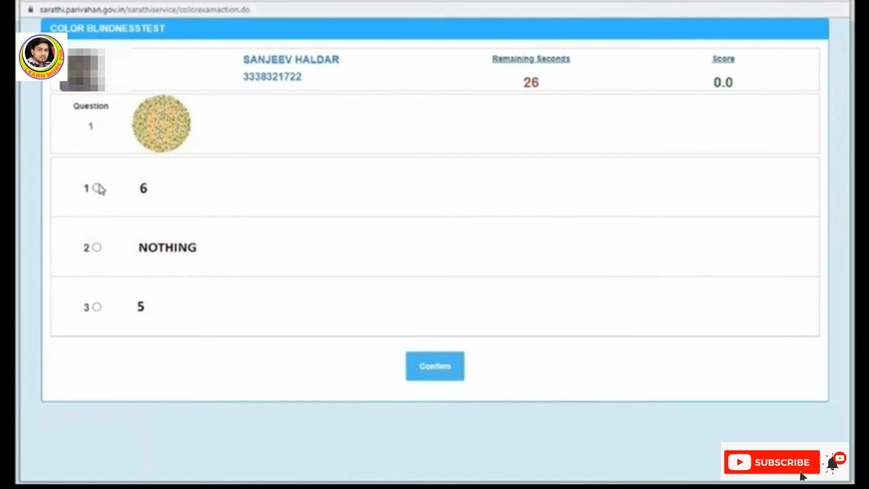
- Answer the five colour blindness plates with 6, 26, 96, 5 and 74, confirming each answer
{"action": "left_click", "coordinate": [441, 365]}
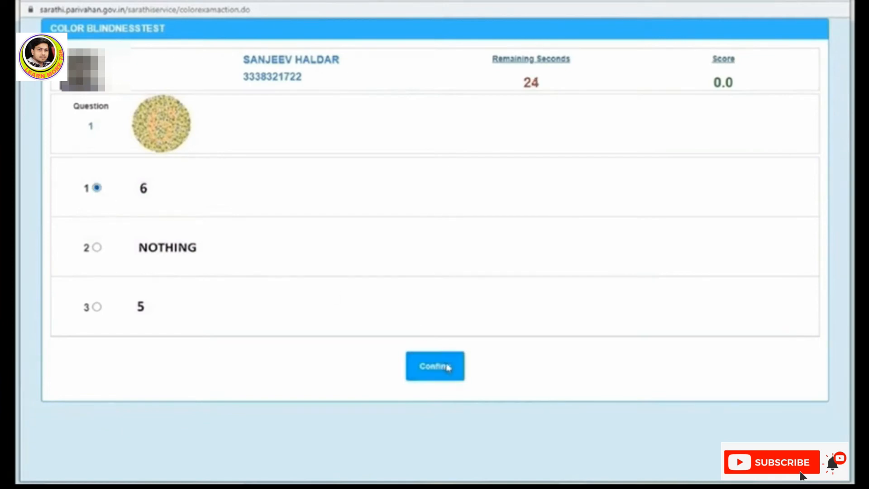
{"action": "left_click", "coordinate": [97, 250]}
{"action": "left_click", "coordinate": [460, 369]}
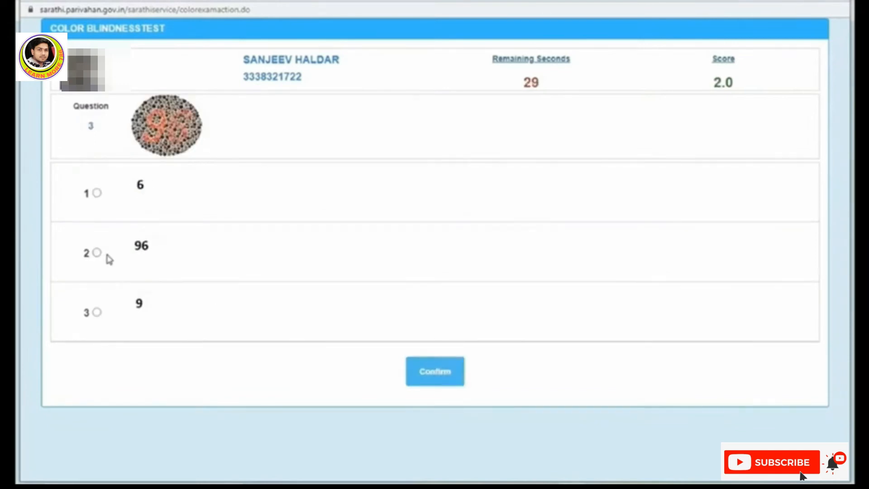
{"action": "left_click", "coordinate": [97, 251]}
{"action": "left_click", "coordinate": [436, 374]}
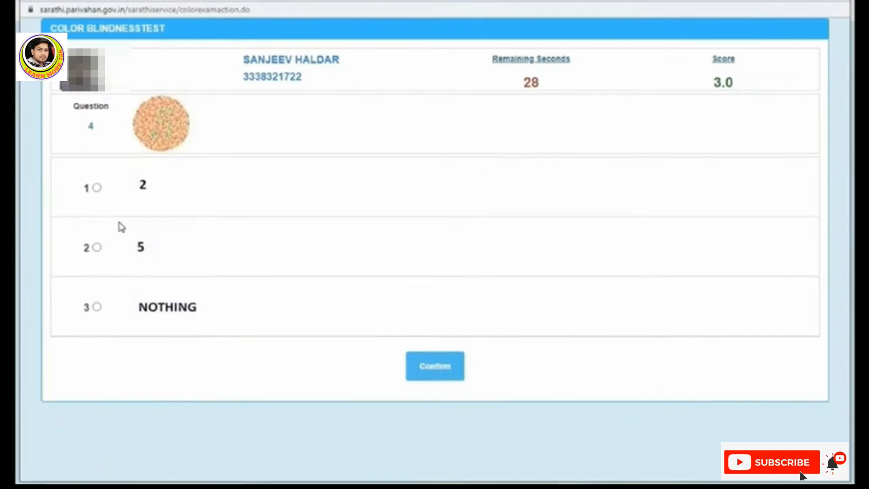
{"action": "left_click", "coordinate": [97, 248]}
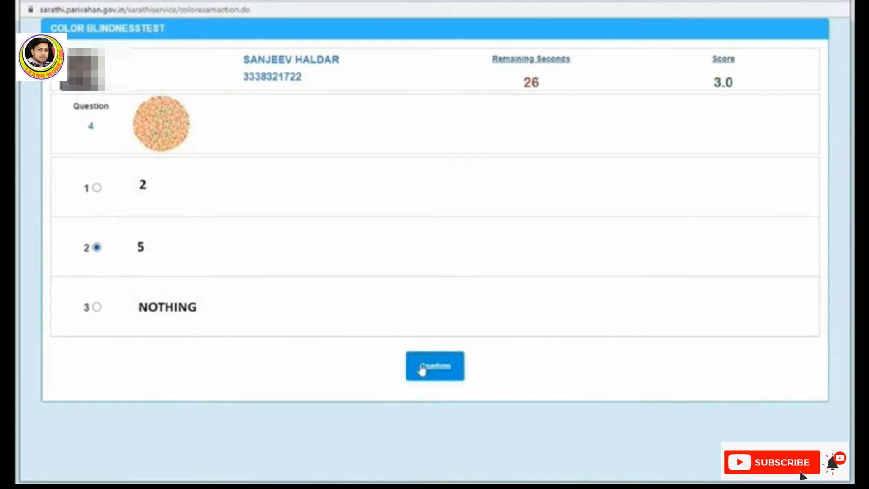
{"action": "left_click", "coordinate": [424, 368]}
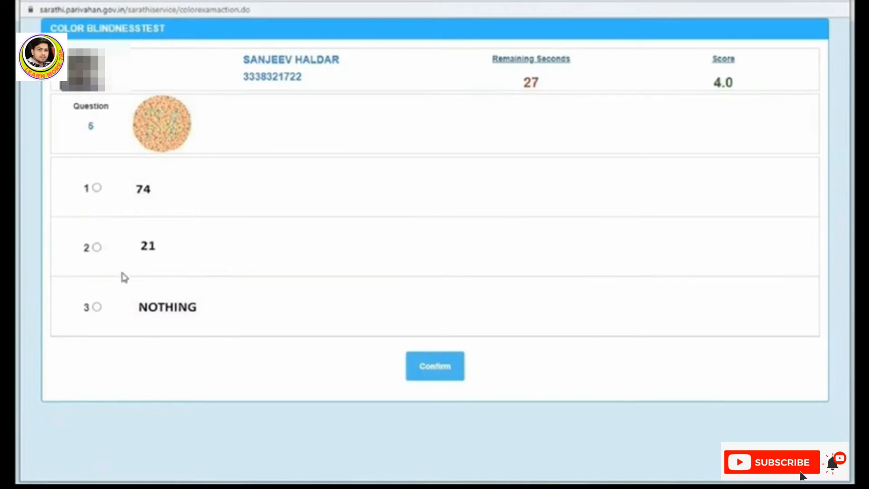
{"action": "left_click", "coordinate": [97, 188]}
{"action": "left_click", "coordinate": [431, 366]}
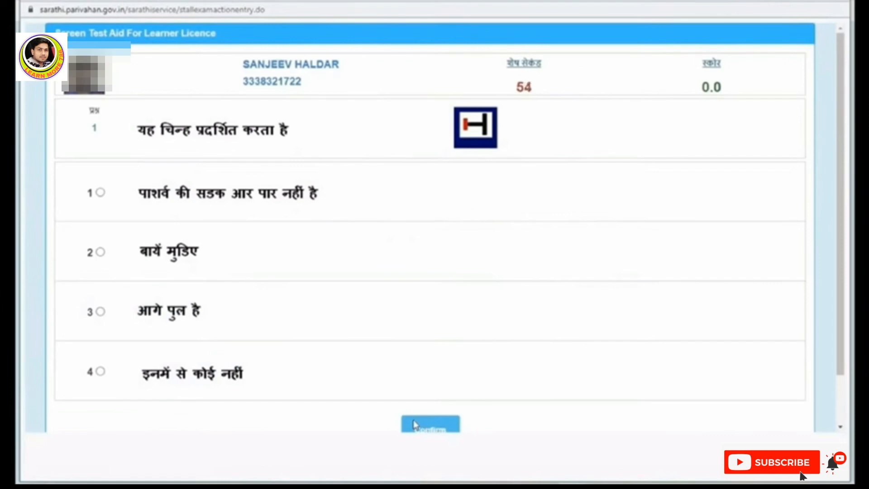
- Answer the H sign, refreshments-ahead, 50 km/h speed limit and school-ahead questions
{"action": "left_click", "coordinate": [100, 193]}
{"action": "scroll", "coordinate": [434, 405], "scroll_direction": "down", "scroll_amount": 2}
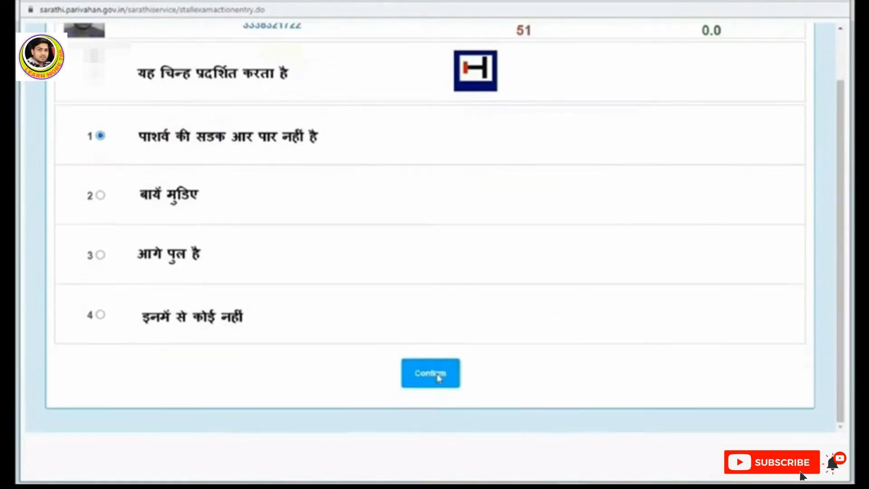
{"action": "left_click", "coordinate": [435, 377]}
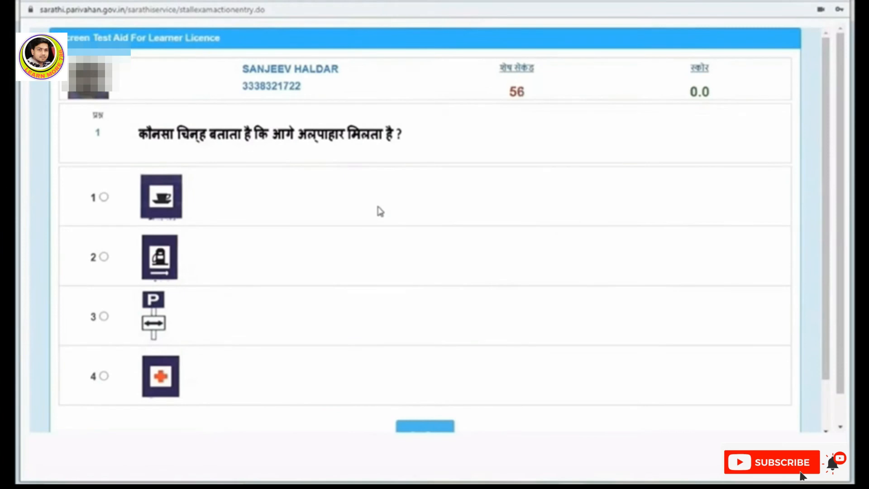
{"action": "left_click", "coordinate": [104, 197]}
{"action": "scroll", "coordinate": [447, 351], "scroll_direction": "down", "scroll_amount": 2}
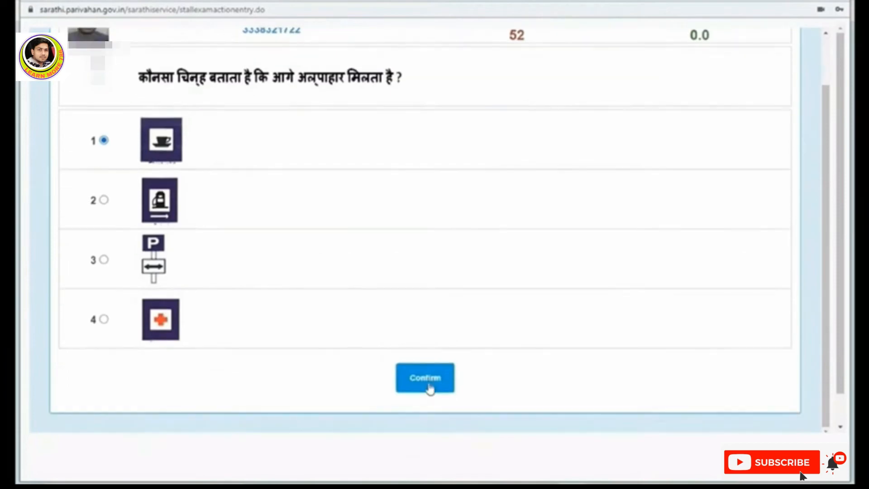
{"action": "left_click", "coordinate": [429, 384]}
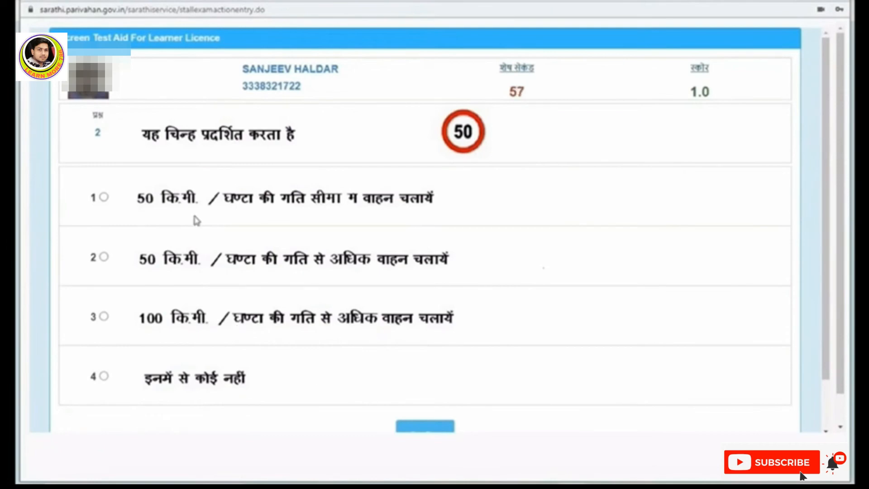
{"action": "left_click", "coordinate": [104, 199]}
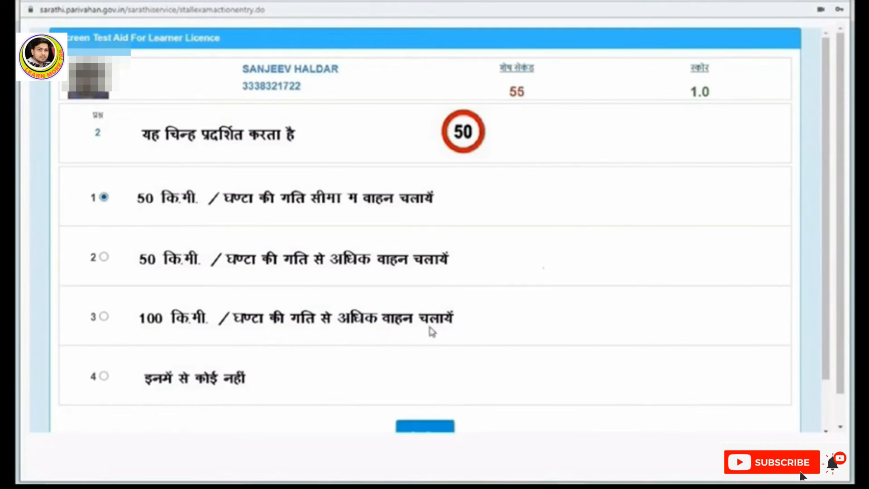
{"action": "scroll", "coordinate": [433, 362], "scroll_direction": "down", "scroll_amount": 1}
{"action": "left_click", "coordinate": [431, 377]}
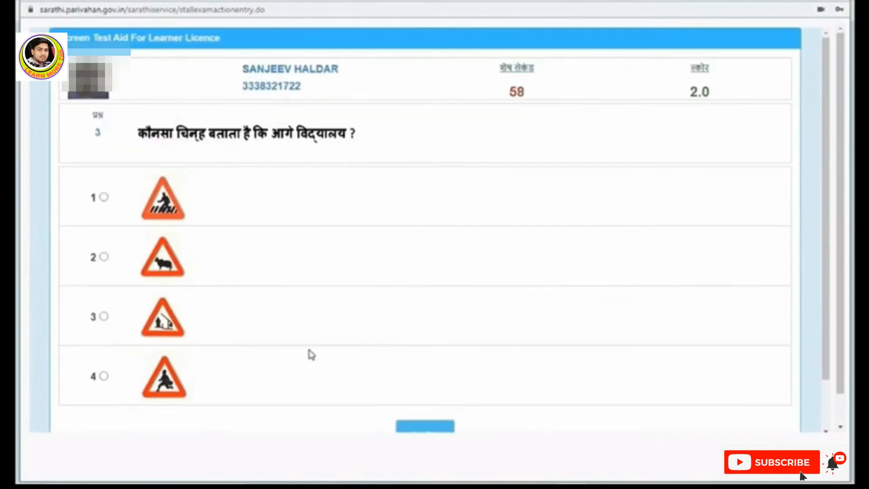
{"action": "left_click", "coordinate": [104, 378]}
{"action": "scroll", "coordinate": [446, 381], "scroll_direction": "down", "scroll_amount": 2}
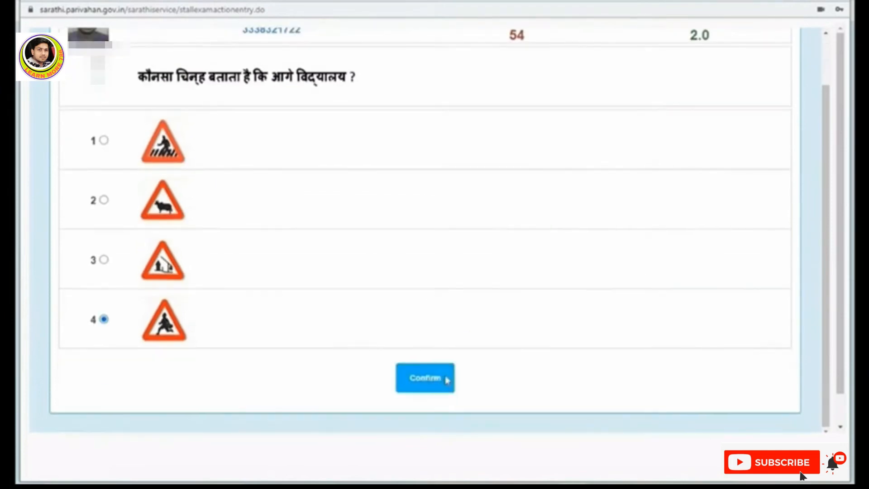
{"action": "left_click", "coordinate": [446, 379]}
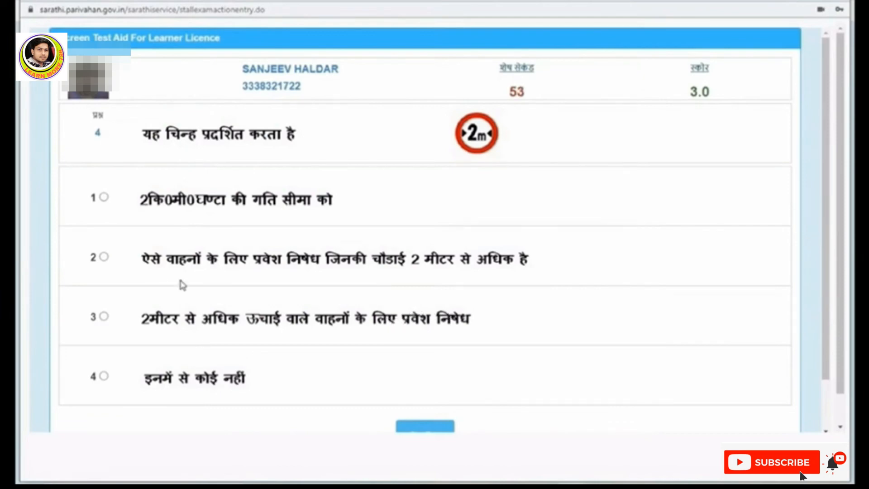
- Answer the 2-metre width limit, loose gravel and roundabout sign questions to finish the test
{"action": "left_click", "coordinate": [104, 258]}
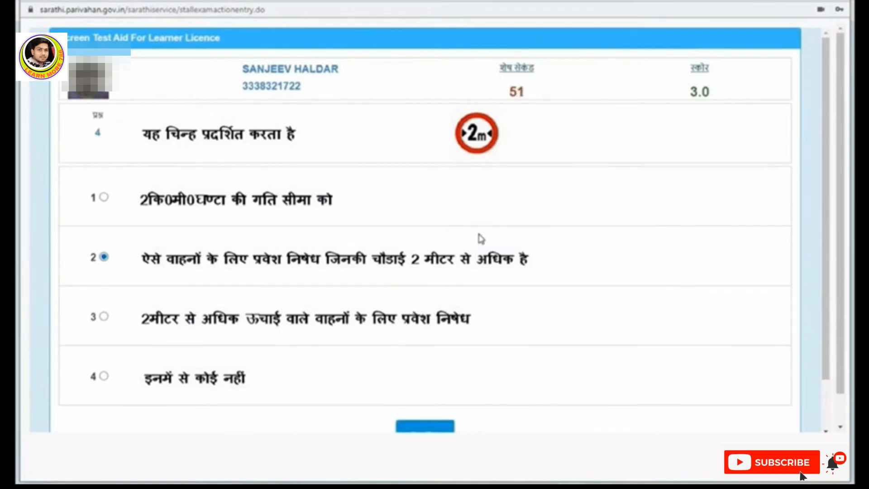
{"action": "scroll", "coordinate": [429, 361], "scroll_direction": "down", "scroll_amount": 1}
{"action": "left_click", "coordinate": [423, 382]}
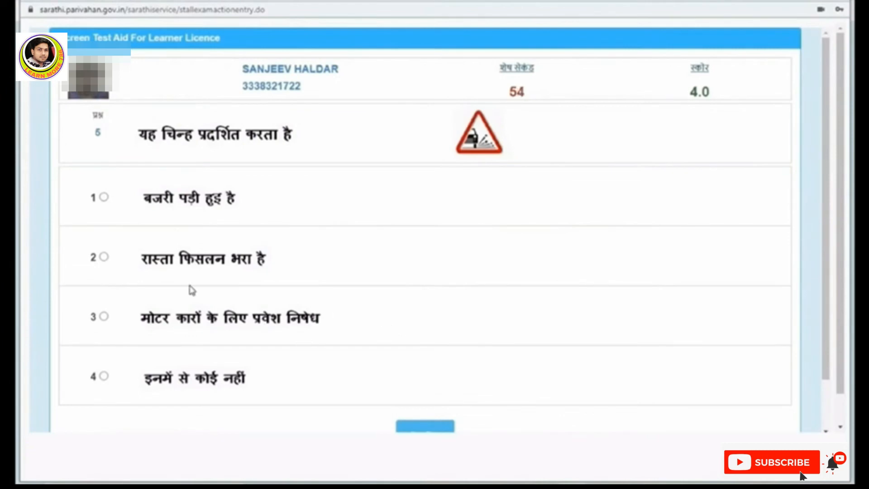
{"action": "left_click", "coordinate": [108, 200]}
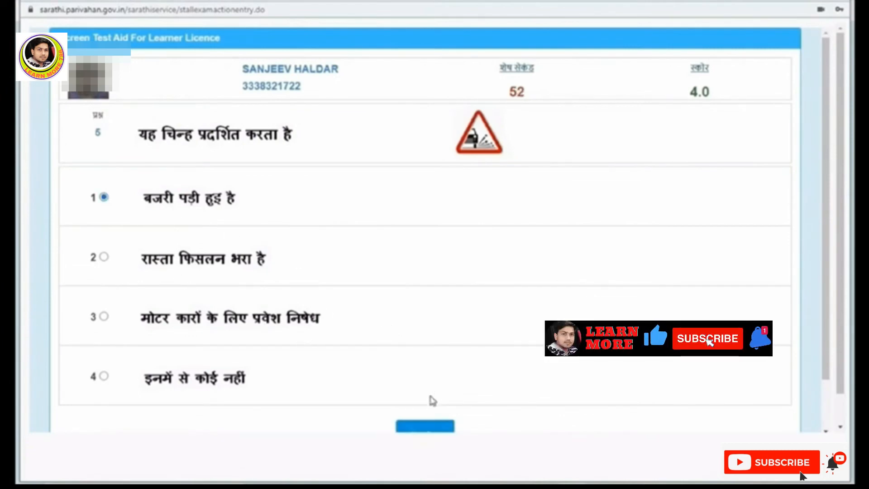
{"action": "scroll", "coordinate": [431, 399], "scroll_direction": "down", "scroll_amount": 2}
{"action": "left_click", "coordinate": [417, 379]}
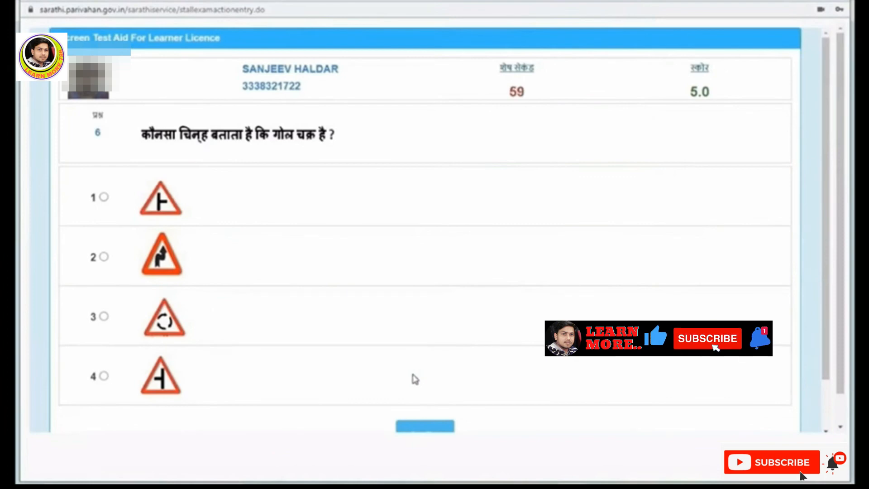
{"action": "scroll", "coordinate": [249, 340], "scroll_direction": "down", "scroll_amount": 1}
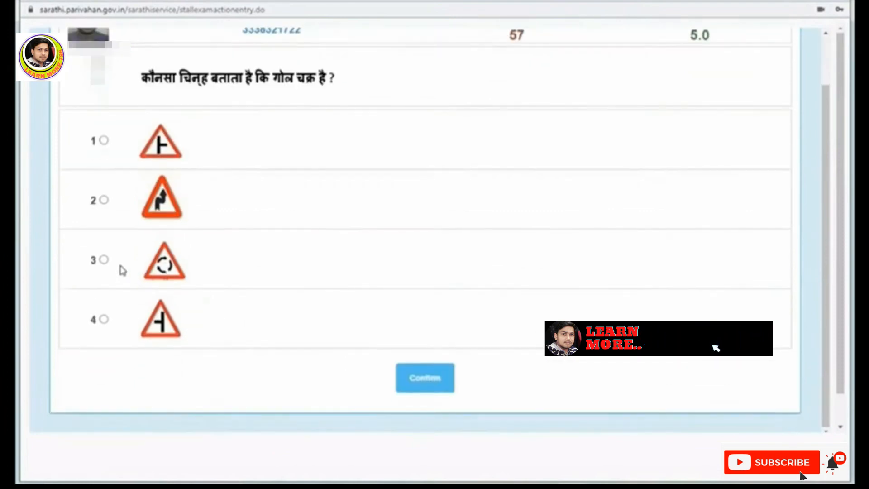
{"action": "left_click", "coordinate": [105, 260]}
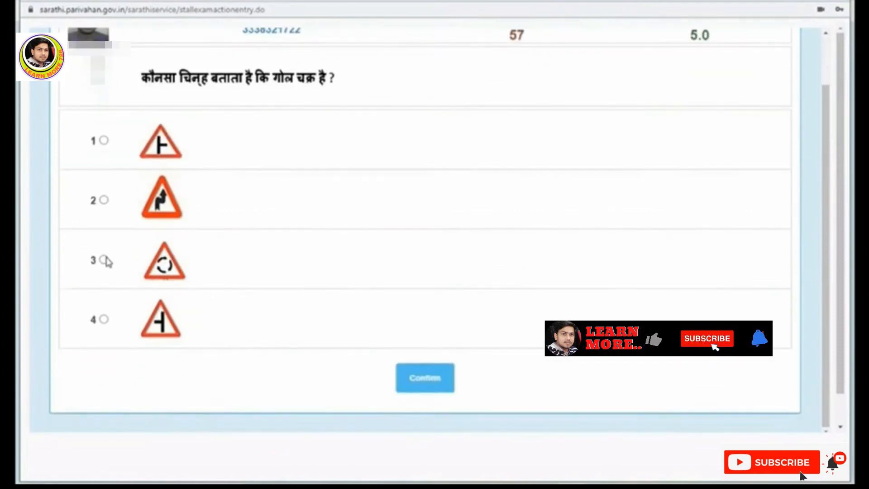
{"action": "left_click", "coordinate": [411, 383]}
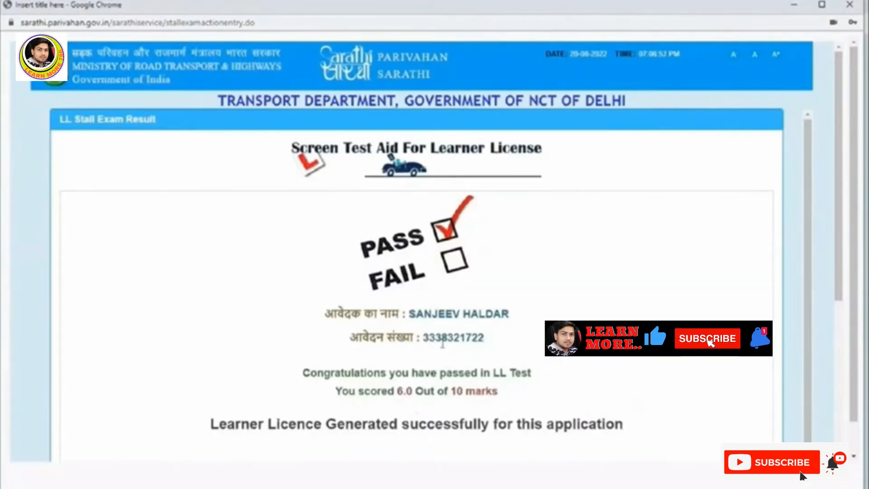
- Scroll past the generated learner licence number and go to print the learner licence
{"action": "scroll", "coordinate": [443, 347], "scroll_direction": "down", "scroll_amount": 1}
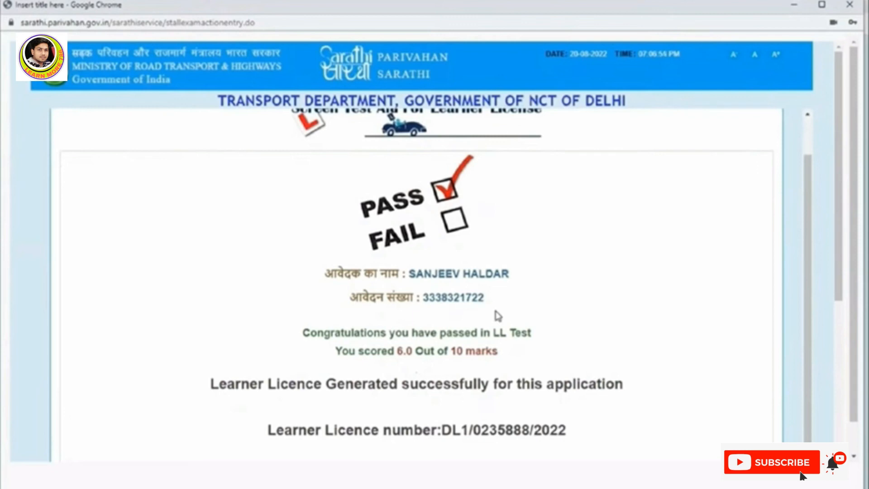
{"action": "scroll", "coordinate": [498, 315], "scroll_direction": "down", "scroll_amount": 4}
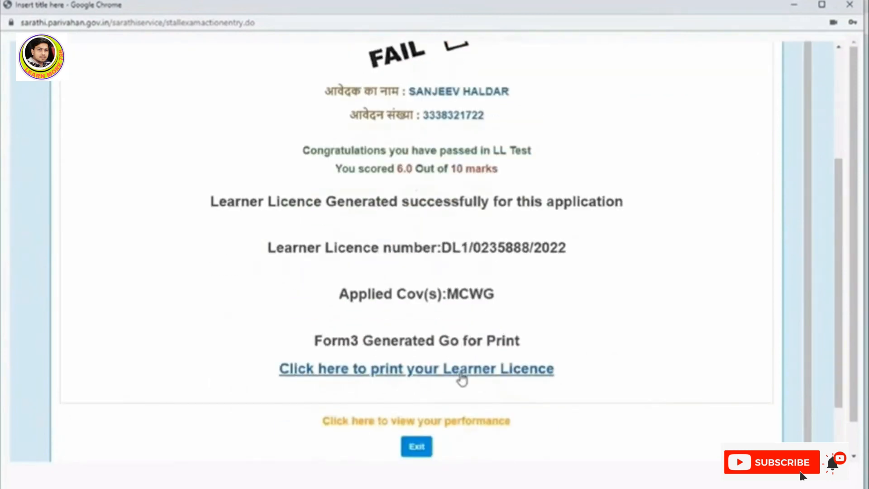
{"action": "left_click", "coordinate": [462, 369]}
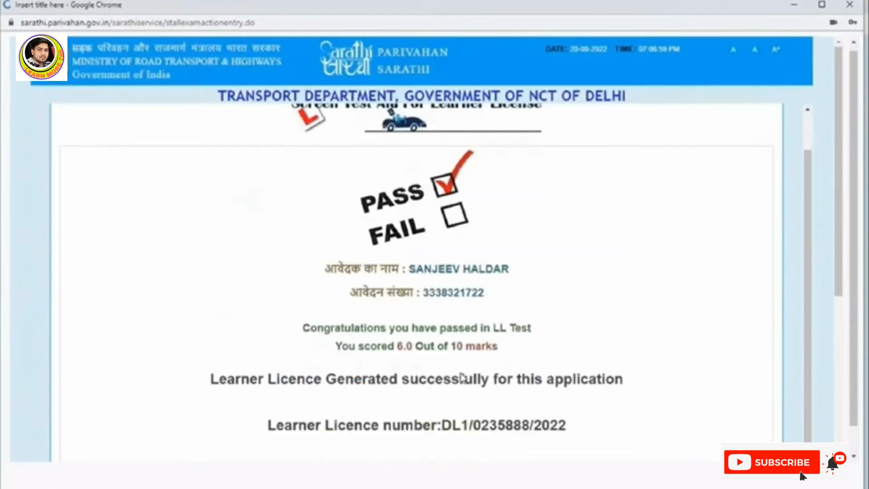